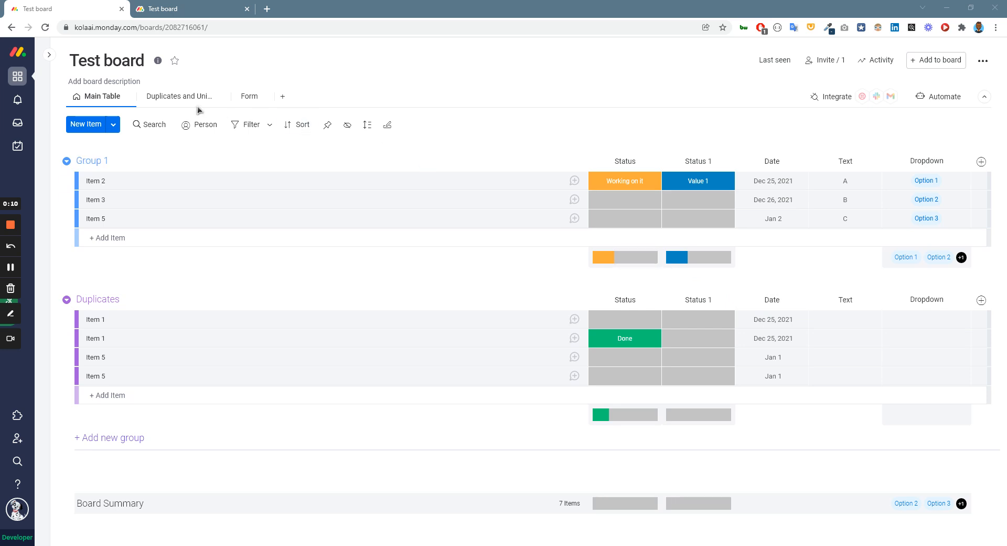
Open the board's Duplicates and Uniques view.
click(185, 96)
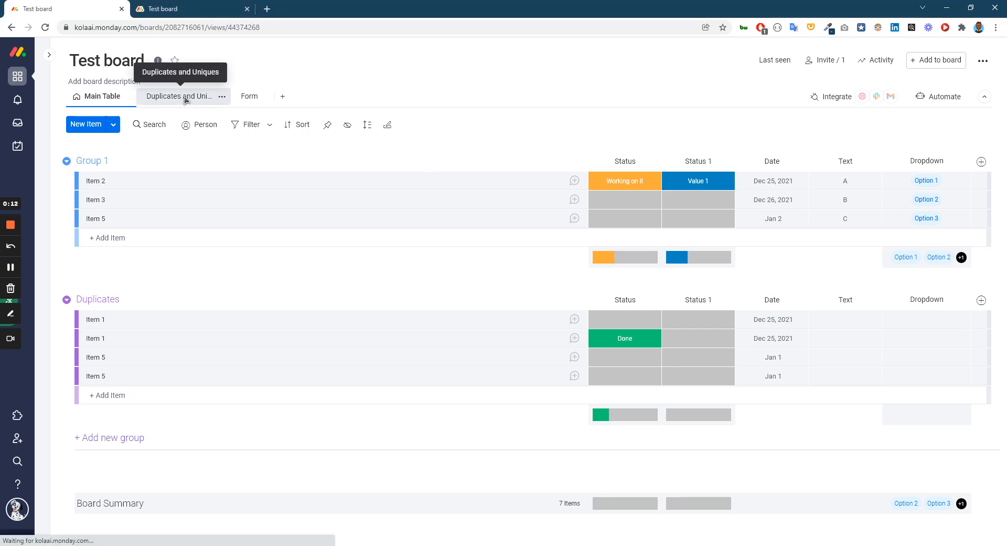
Search the Views Center apps for "dup" and close the centre without adding a view.
click(281, 99)
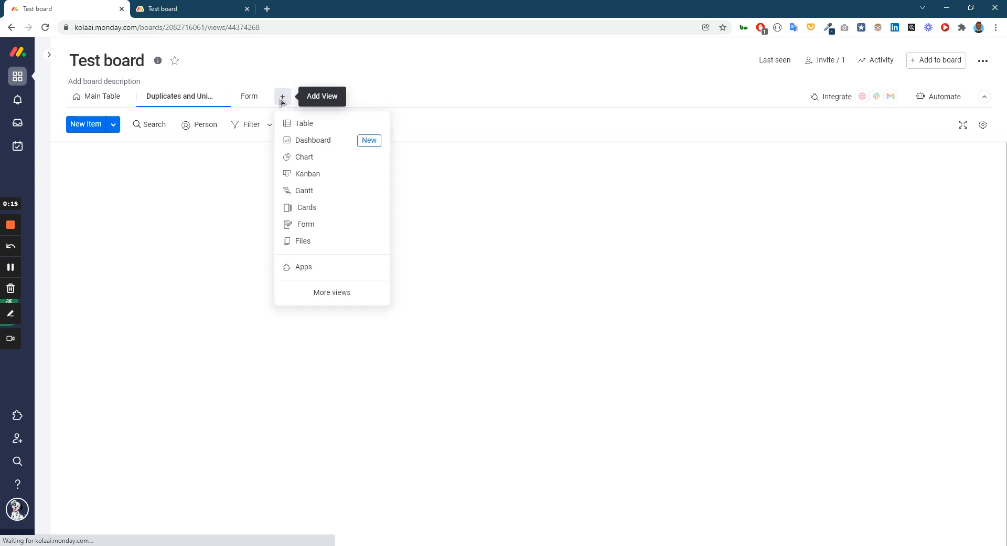
click(320, 266)
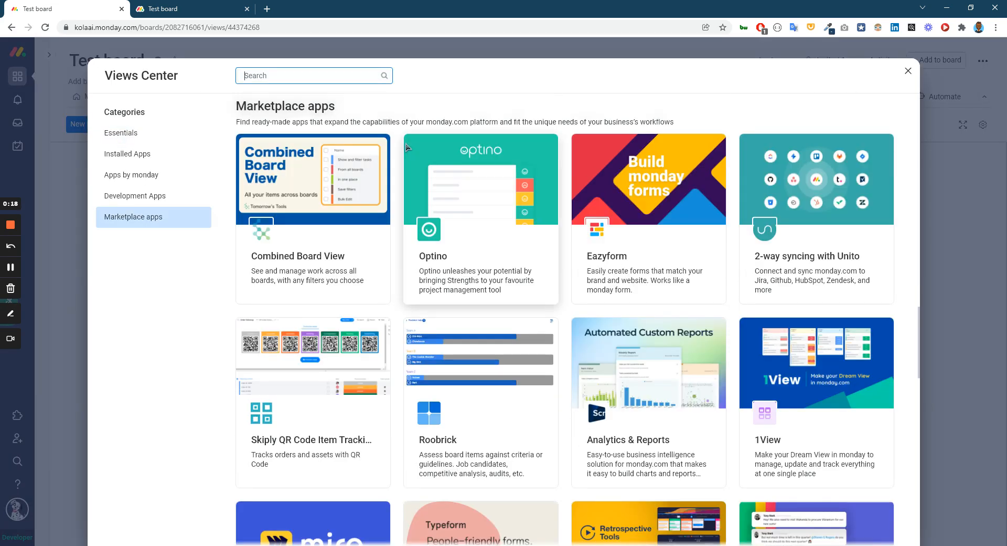
text(dup)
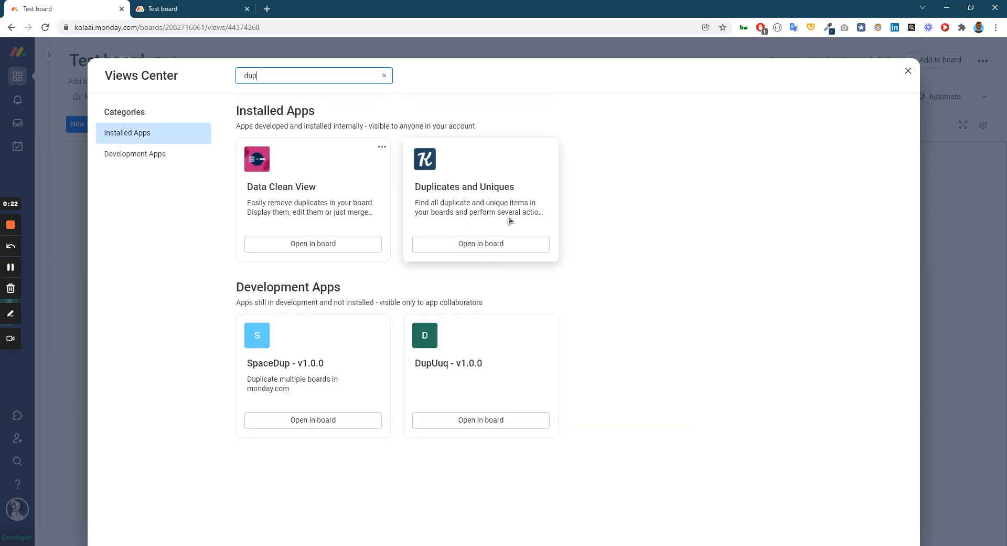
click(908, 70)
Select Group 1 of Test board as the data source and proceed to the column selection.
click(338, 301)
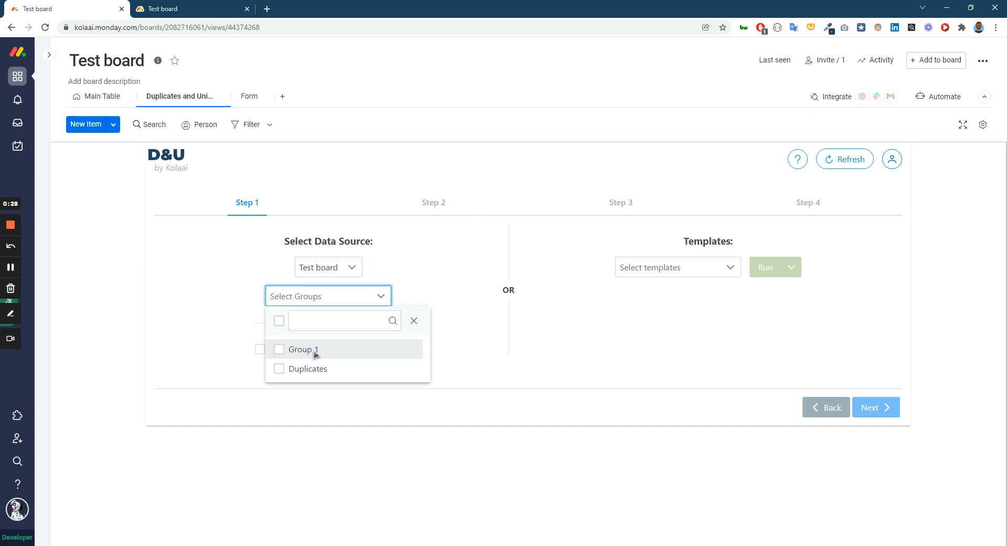
click(320, 350)
click(494, 388)
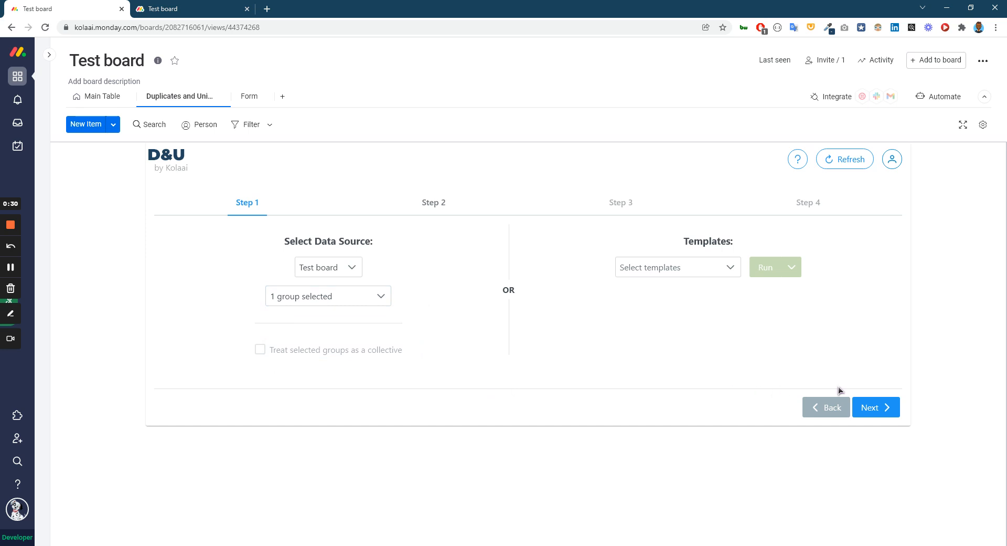
click(860, 405)
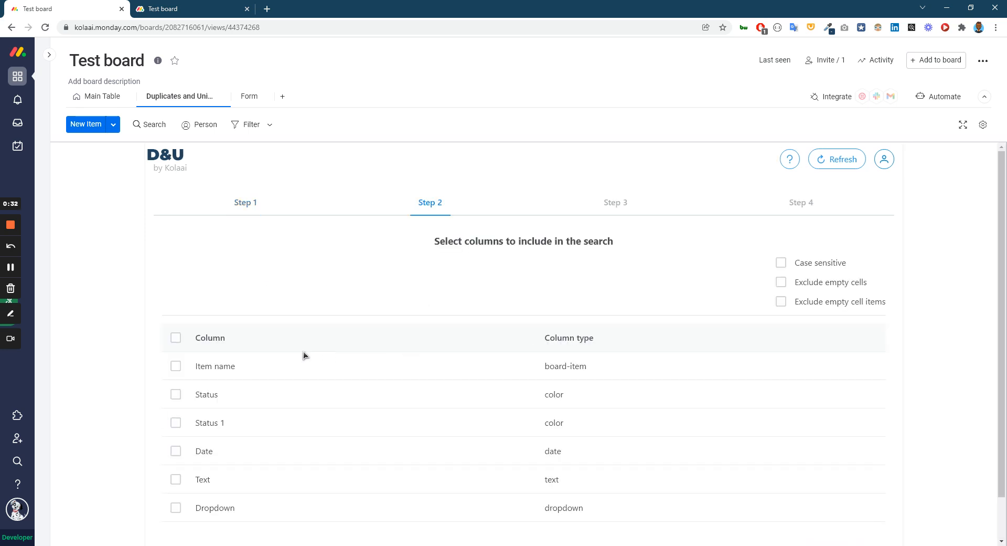
Include only the Item name column in the duplicate search and proceed to the data type choice.
scroll(303, 351, down, 1)
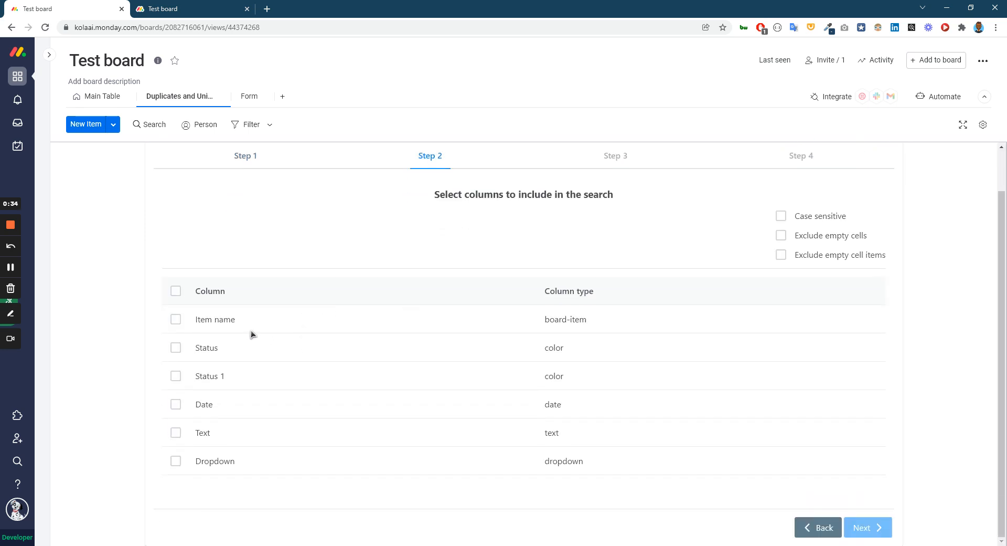
click(176, 320)
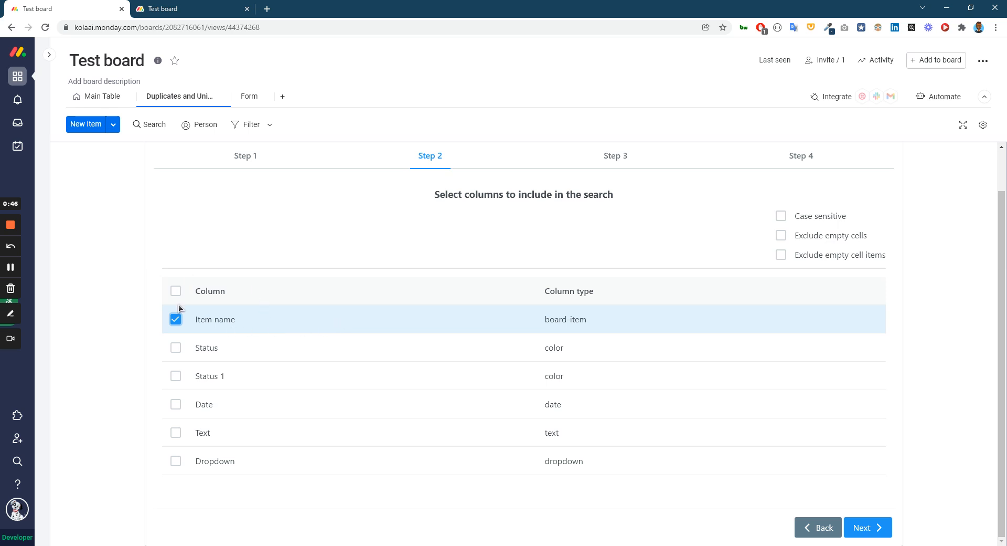
click(878, 532)
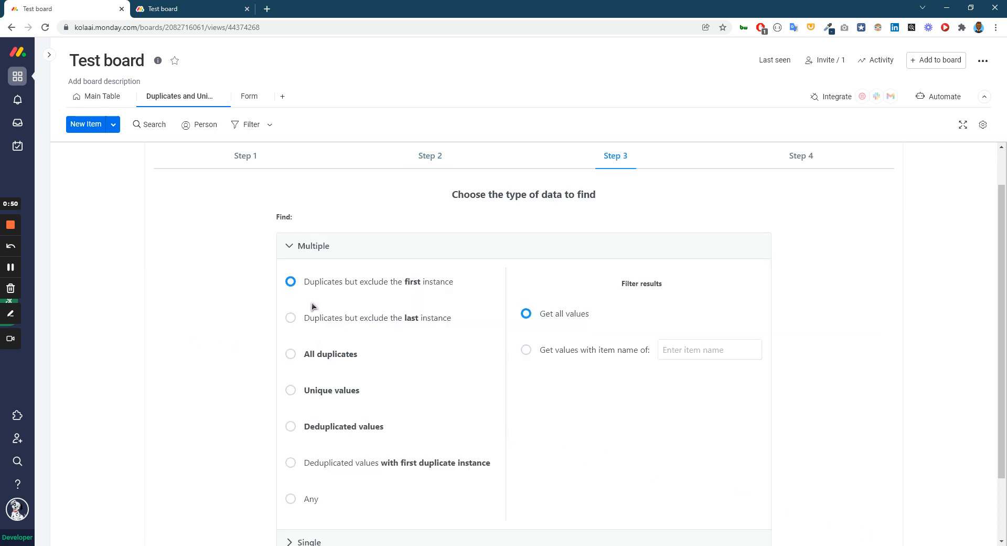
Choose to find all duplicates and proceed to the action selection.
click(291, 355)
scroll(519, 368, down, 2)
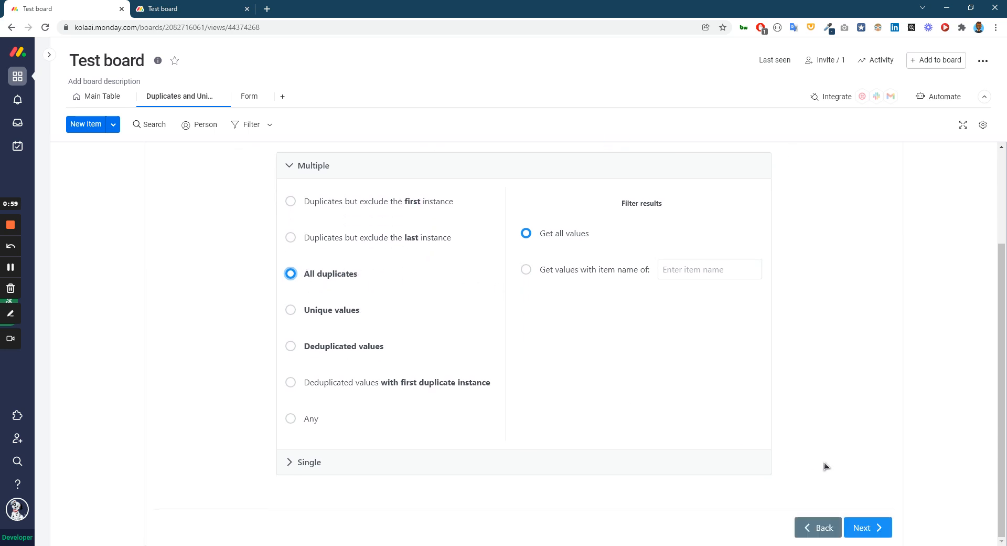
click(879, 532)
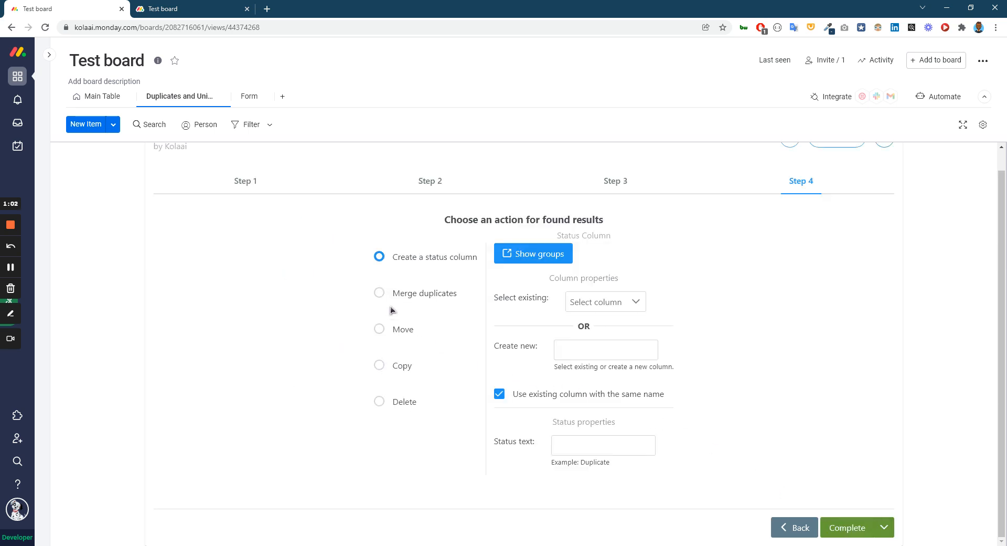
Choose Merge duplicates as the action for the found results and view its per-column merge options.
click(378, 292)
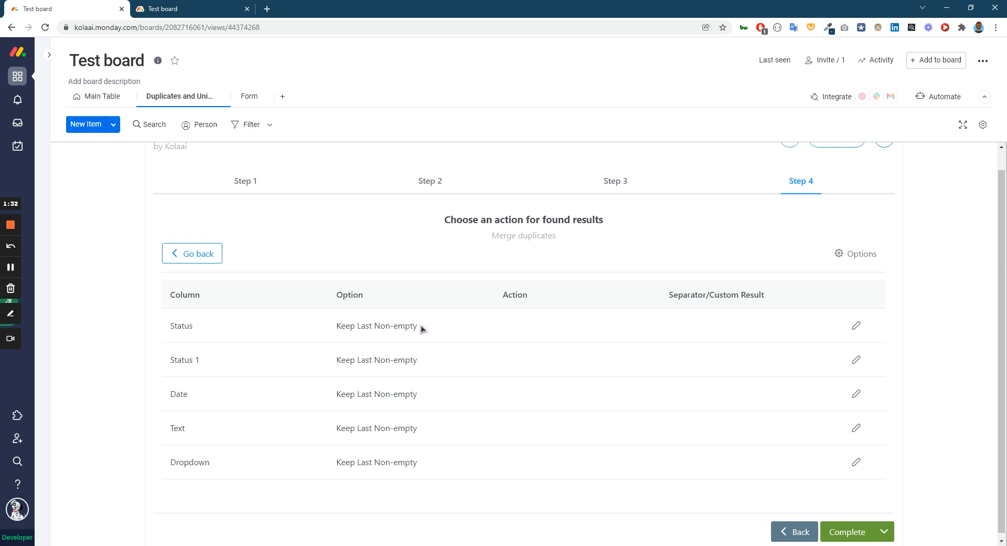
drag(421, 325, 336, 326)
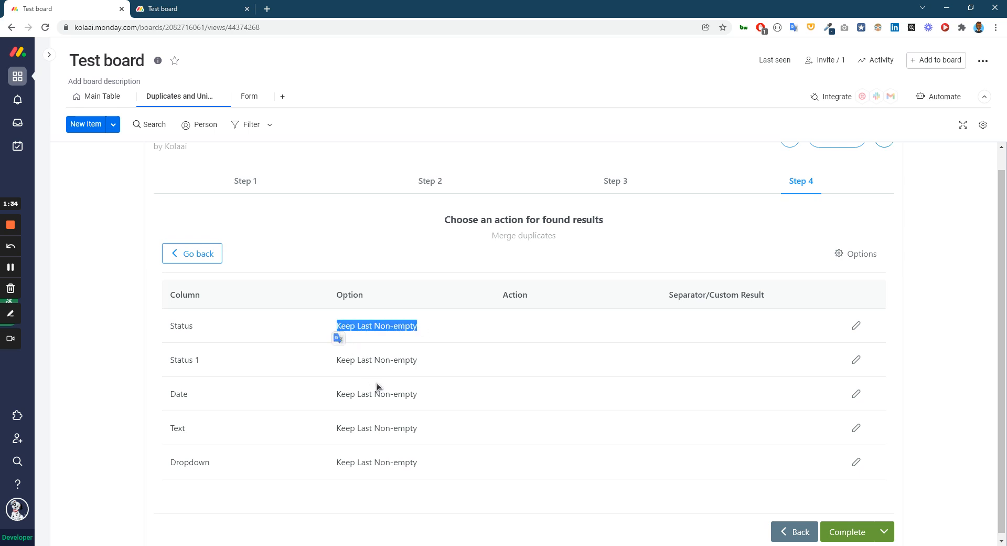
click(332, 364)
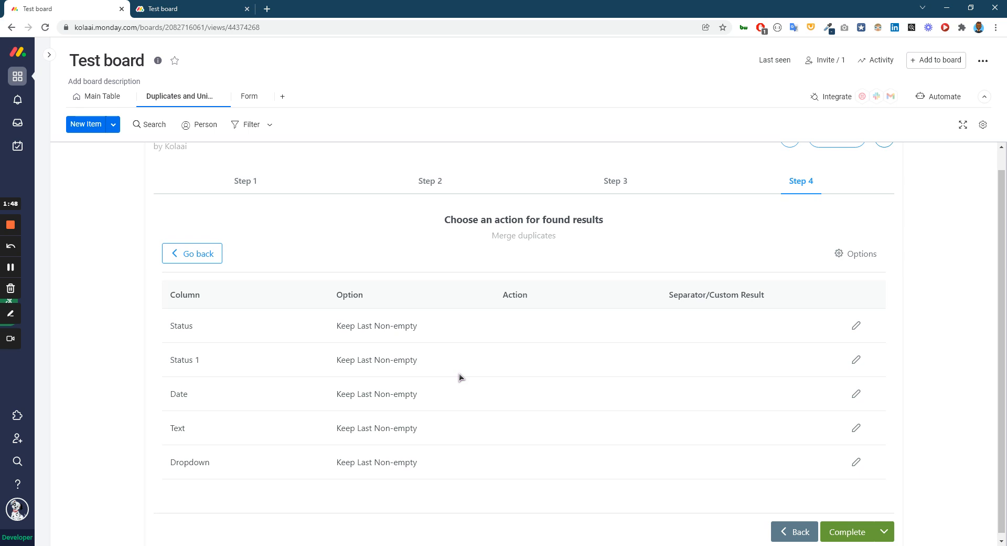
Set the Status 1 column's merge option to Keep First Non-empty and save the row.
click(856, 360)
click(448, 362)
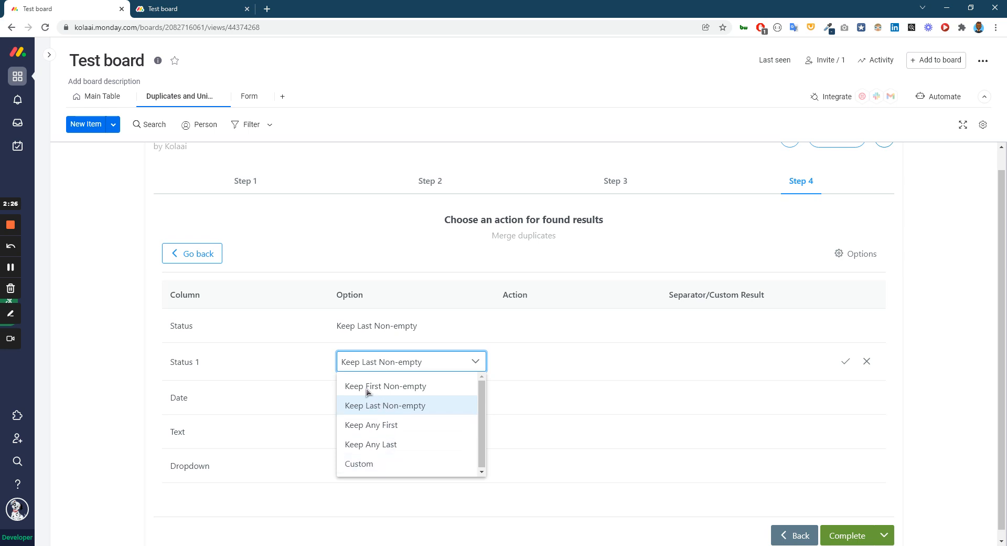
click(382, 386)
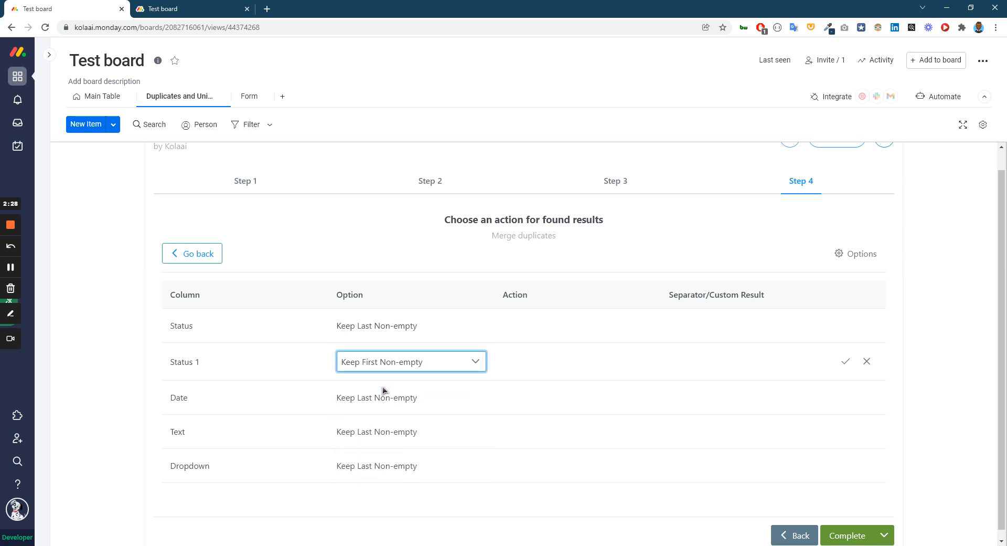
click(846, 362)
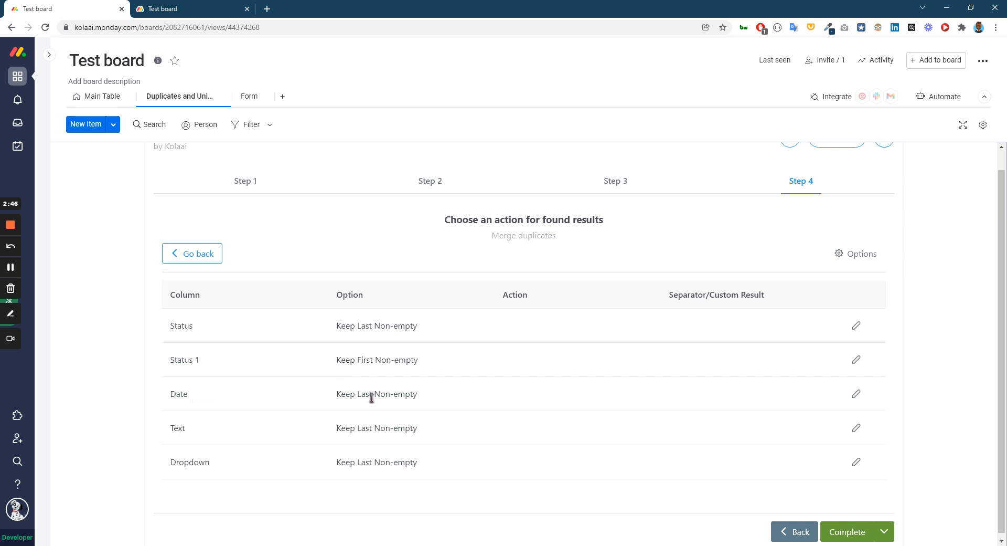
drag(417, 395, 338, 398)
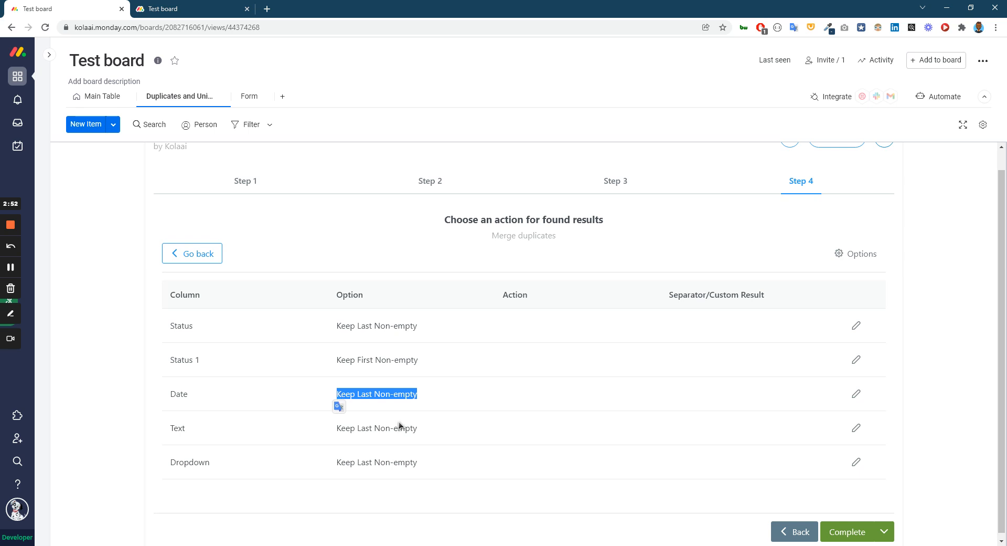
click(420, 428)
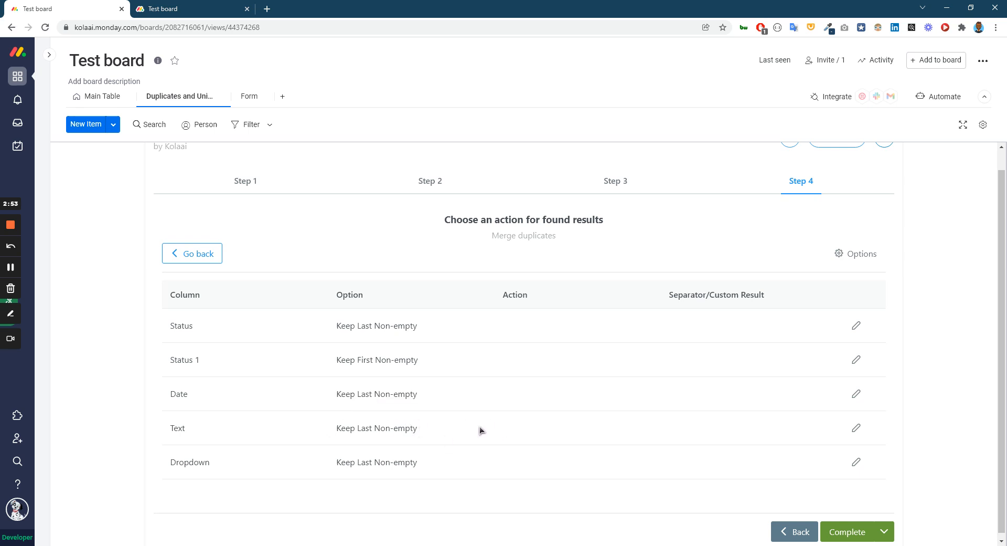
Set the Text column's merge option to Custom with the Join action.
click(856, 428)
click(424, 432)
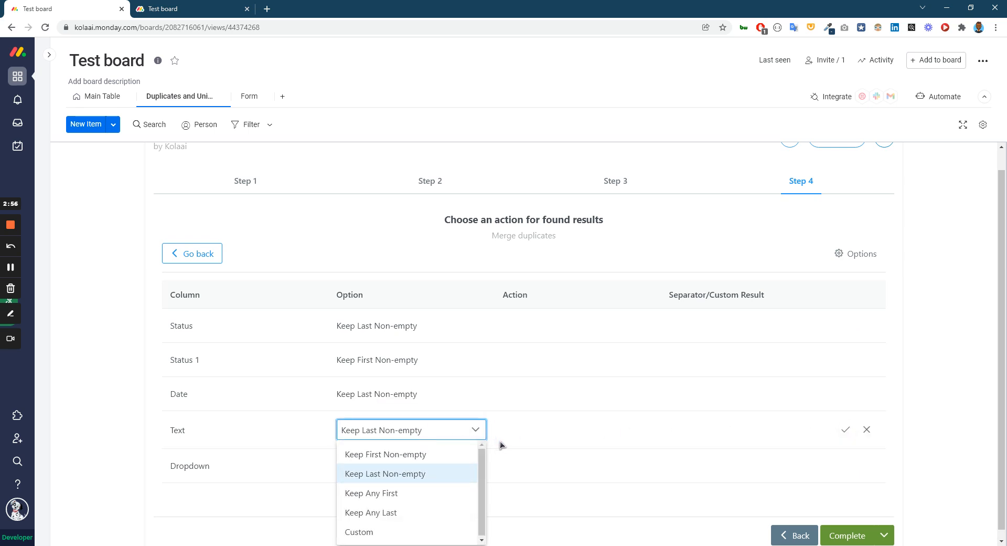
scroll(435, 493, down, 1)
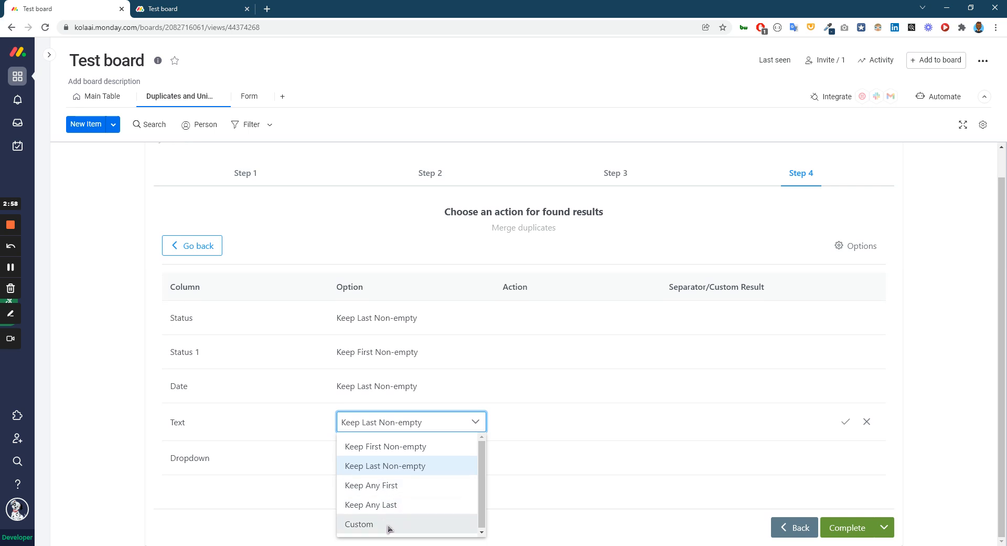
click(389, 527)
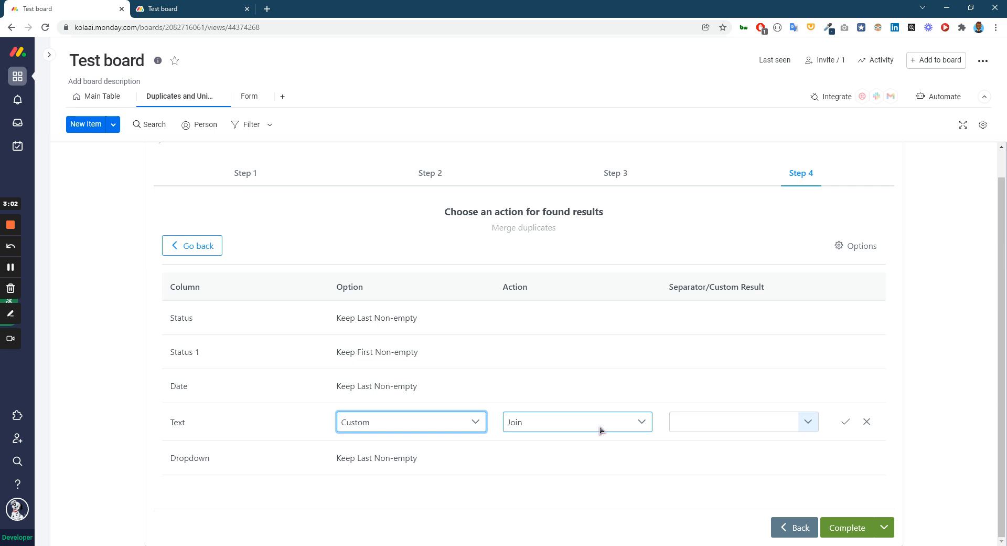
Set the Text column's join separator to Semicolon-Space [; ].
click(807, 426)
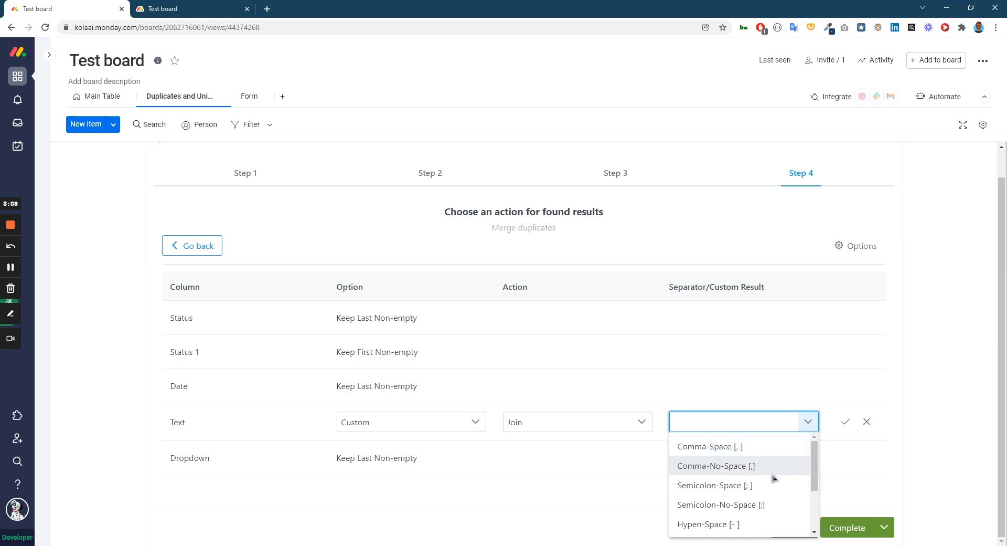
scroll(734, 473, down, 2)
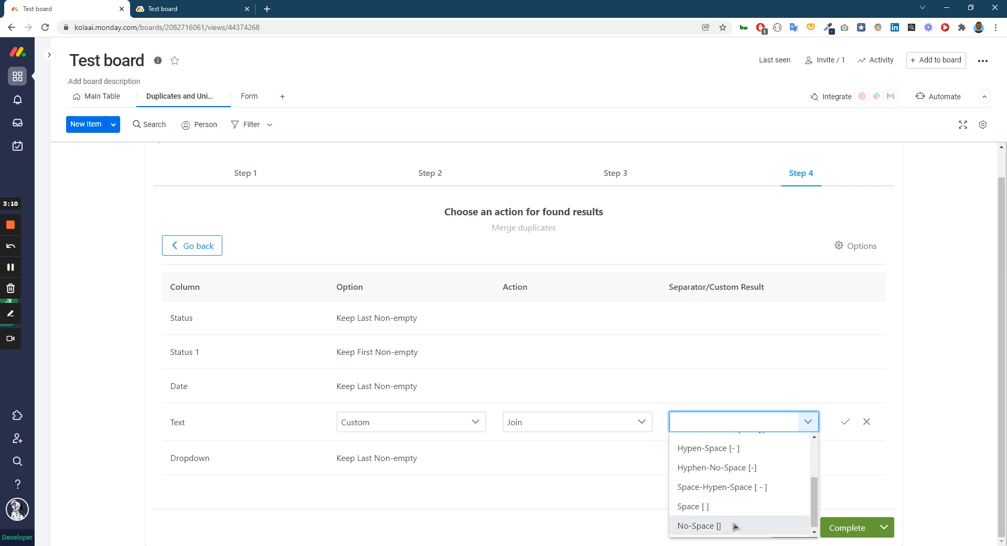
scroll(733, 519, up, 2)
scroll(735, 522, down, 2)
scroll(735, 520, up, 1)
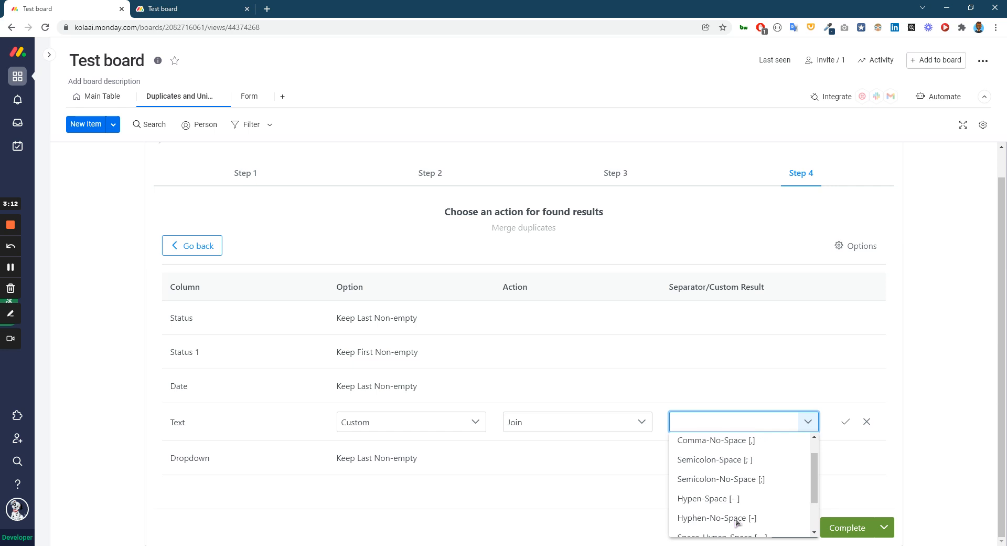
click(708, 460)
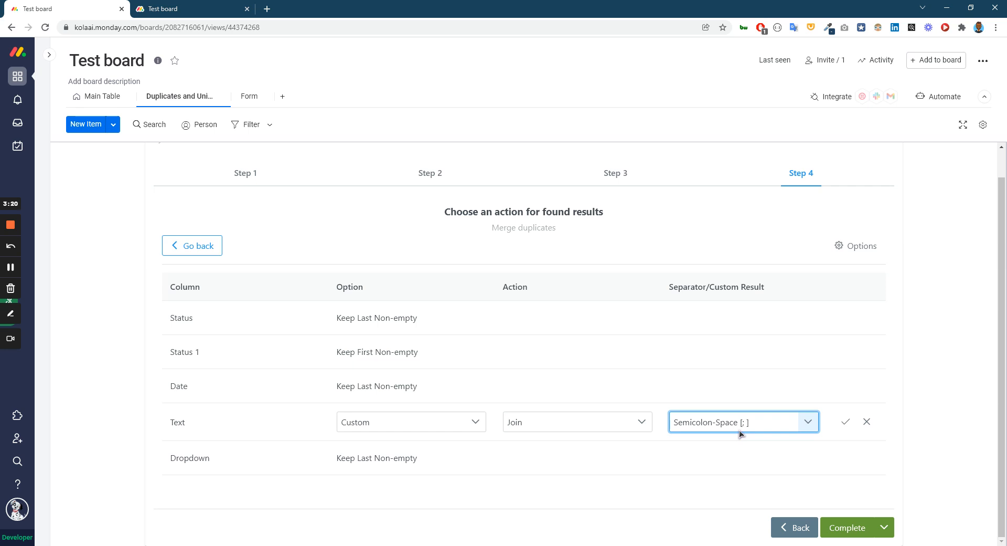
Enter & as the custom join separator for the Text column and save the row.
drag(757, 420, 653, 421)
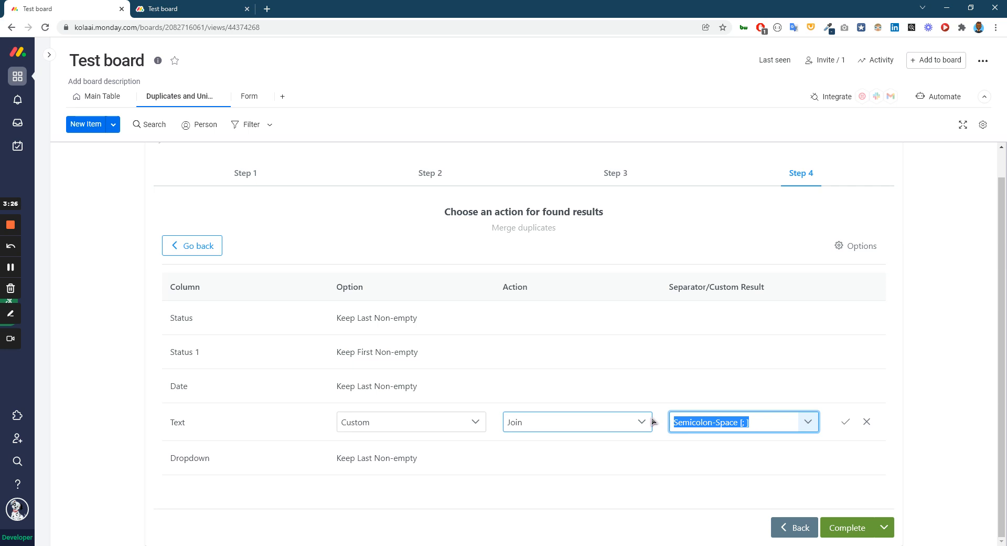
key(BackSpace)
text(&)
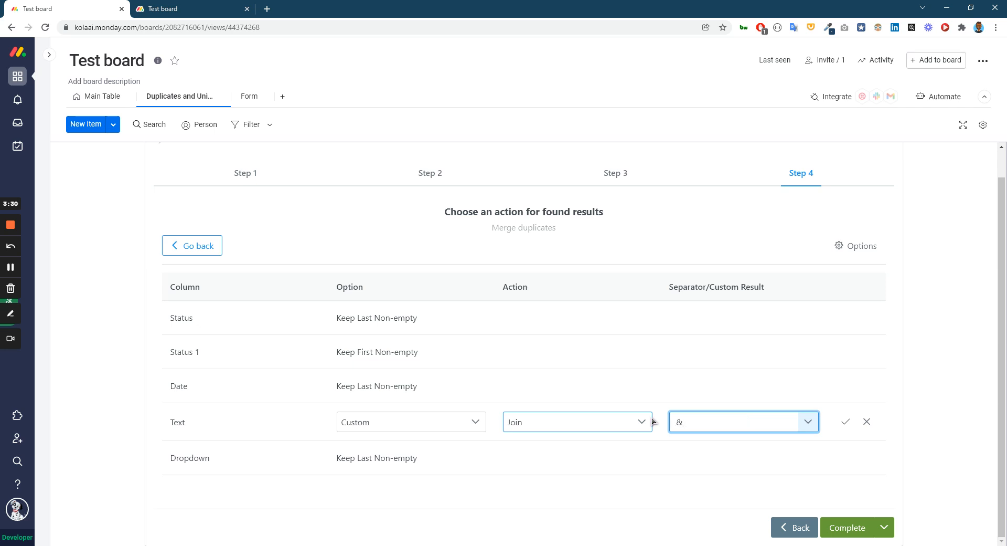
click(849, 423)
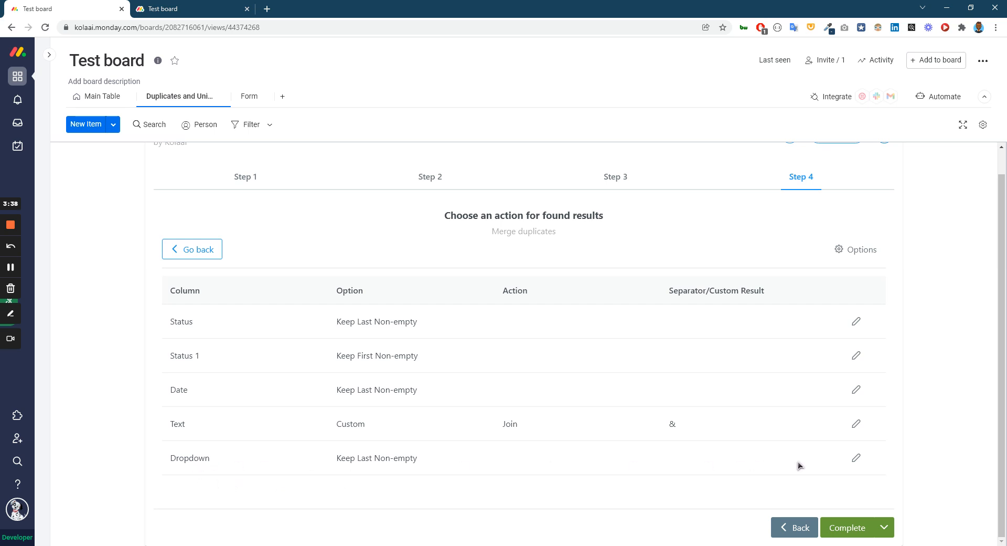
Set the Dropdown column's merge option to Custom with the Join action and save the row.
click(856, 458)
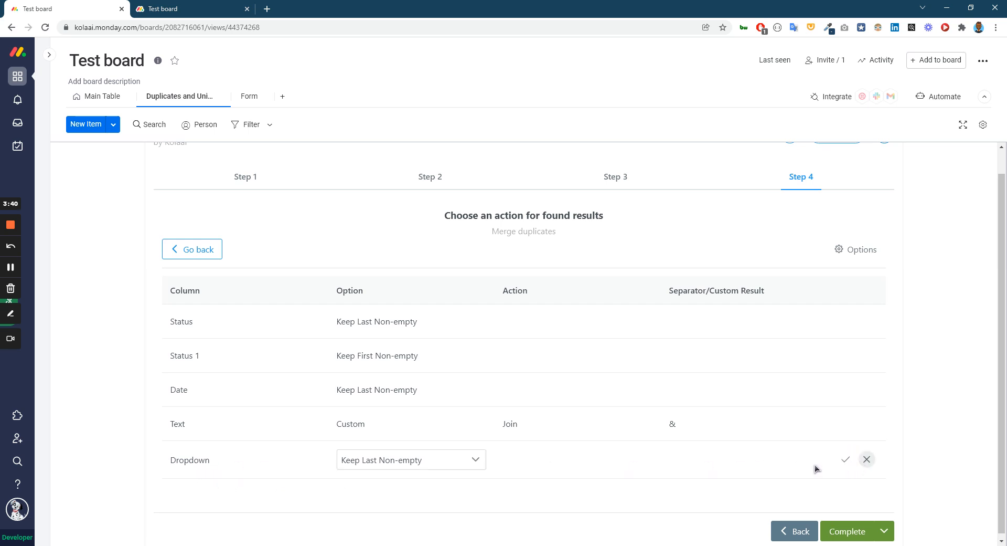
click(476, 460)
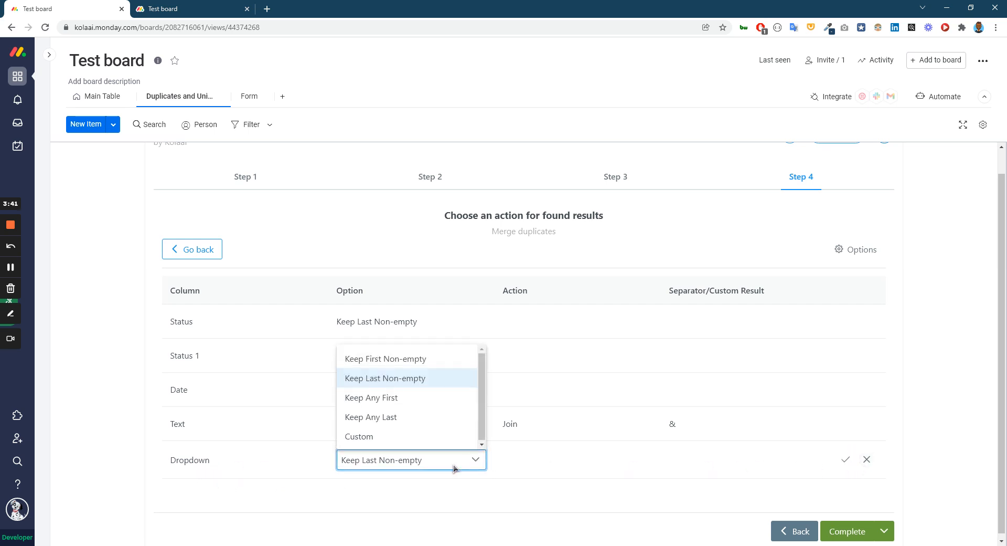
click(444, 434)
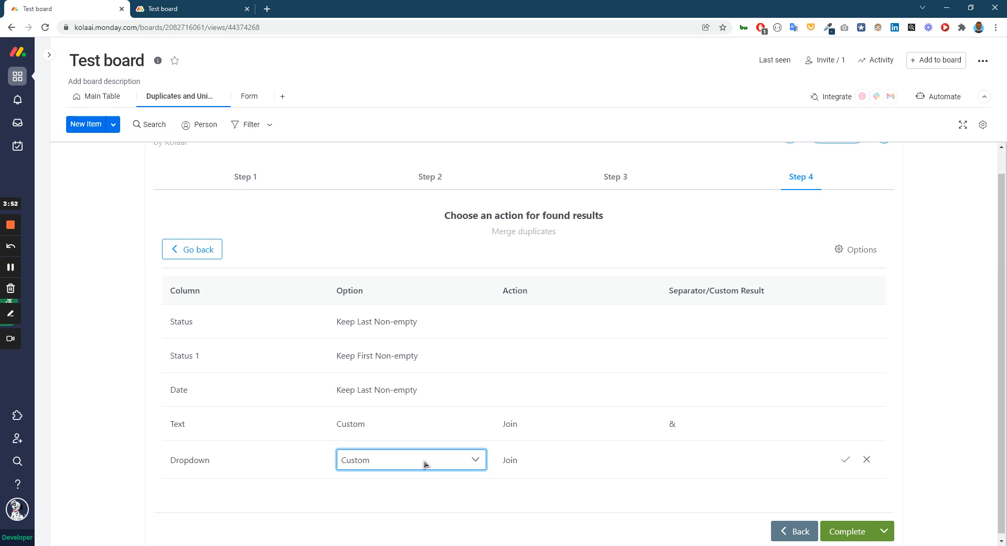
click(845, 460)
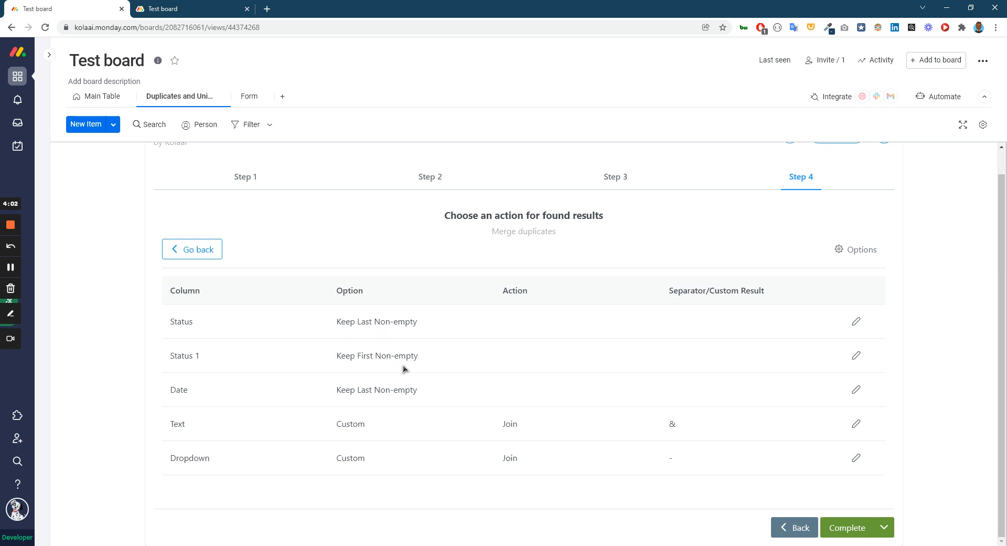
scroll(441, 259, up, 1)
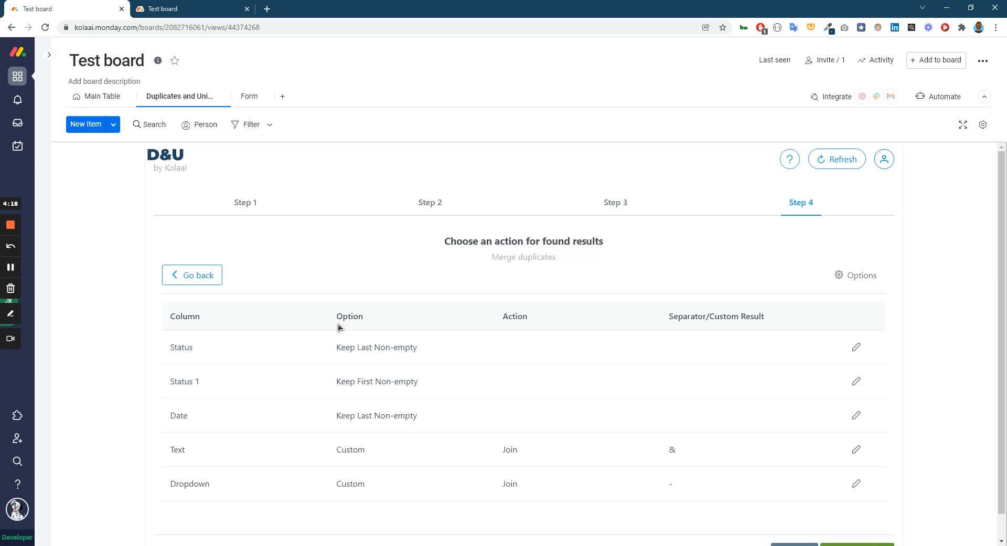
Save the merge configuration as a template named Merge options.
scroll(365, 347, down, 1)
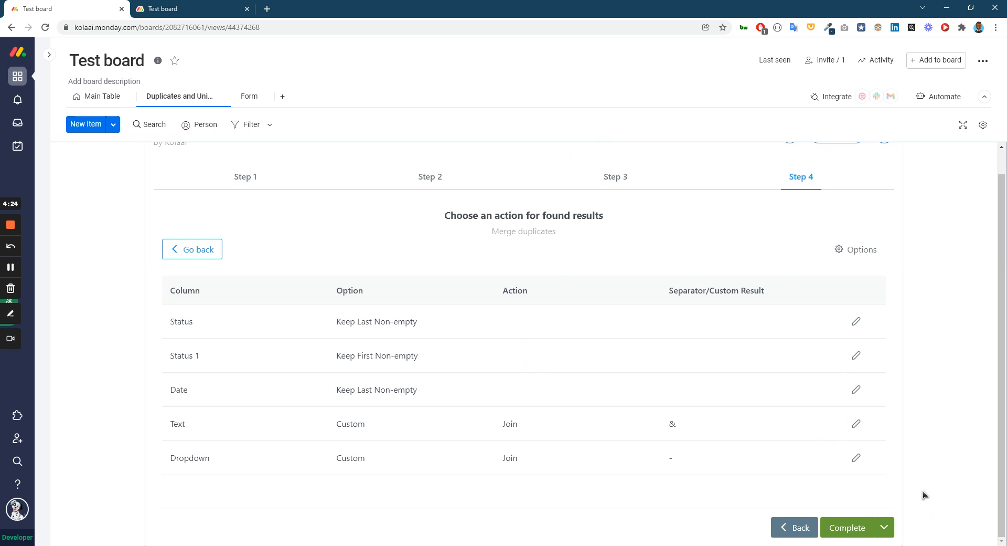
click(884, 527)
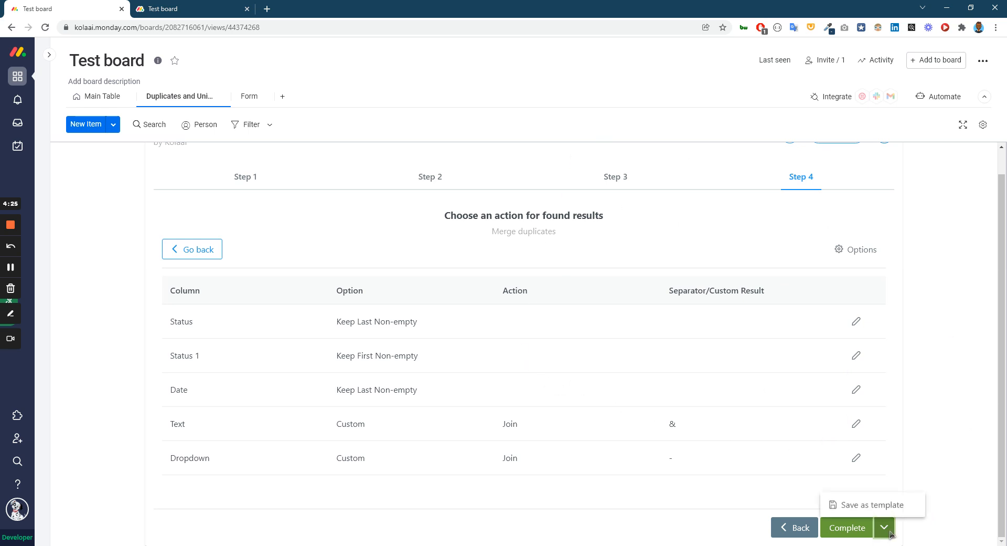
click(872, 504)
click(198, 526)
text(Merge options)
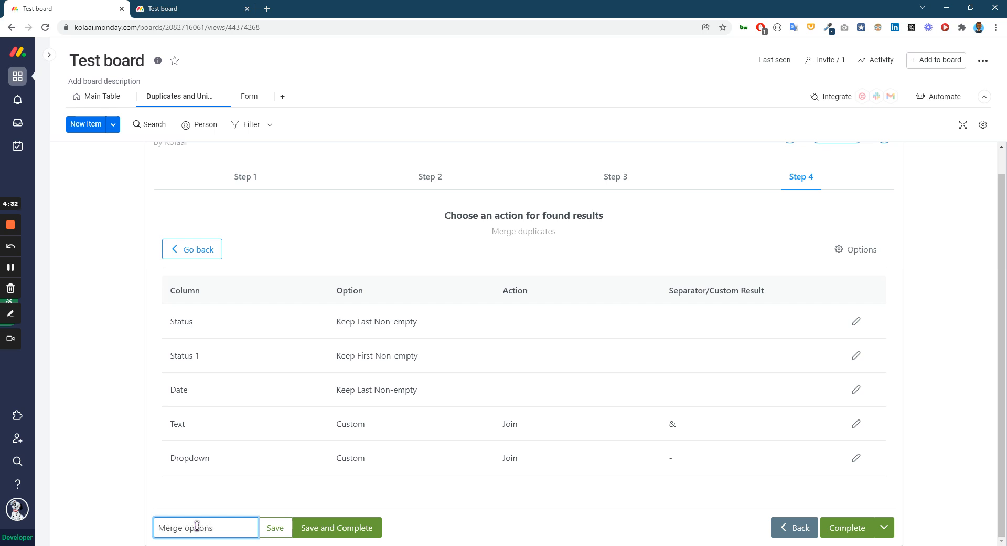
click(274, 529)
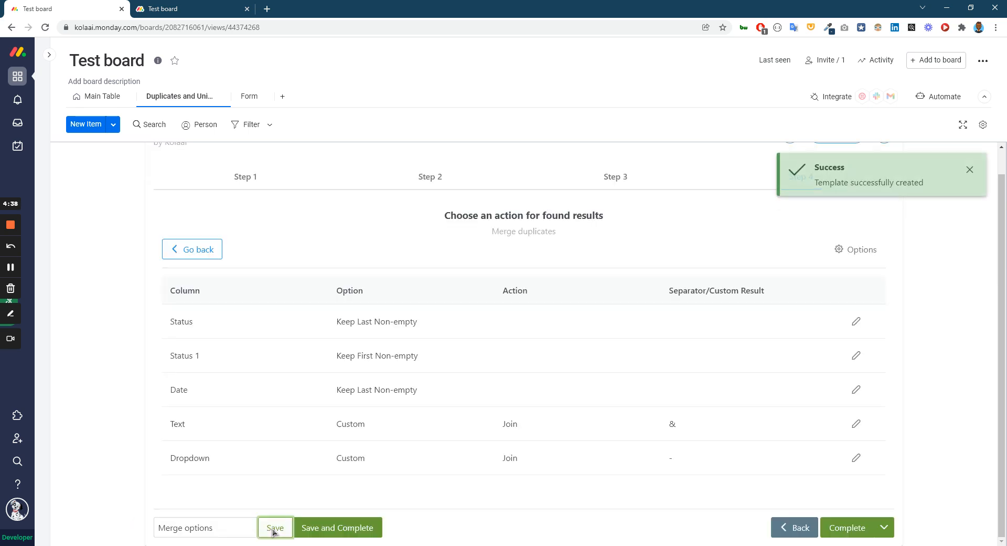
Return to Step 1 and look for the Merge options template in the template list.
scroll(289, 489, up, 1)
click(243, 212)
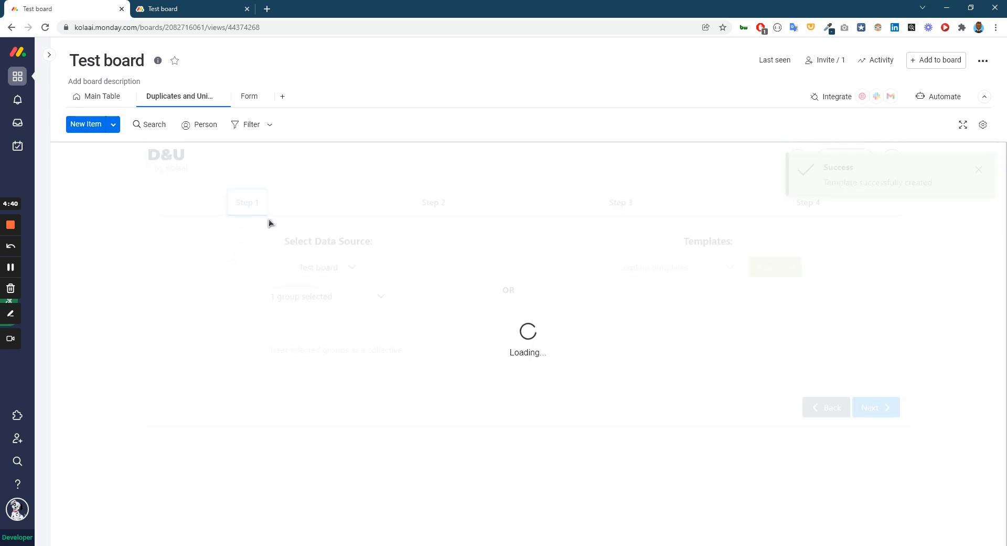
click(716, 273)
drag(760, 321, 773, 408)
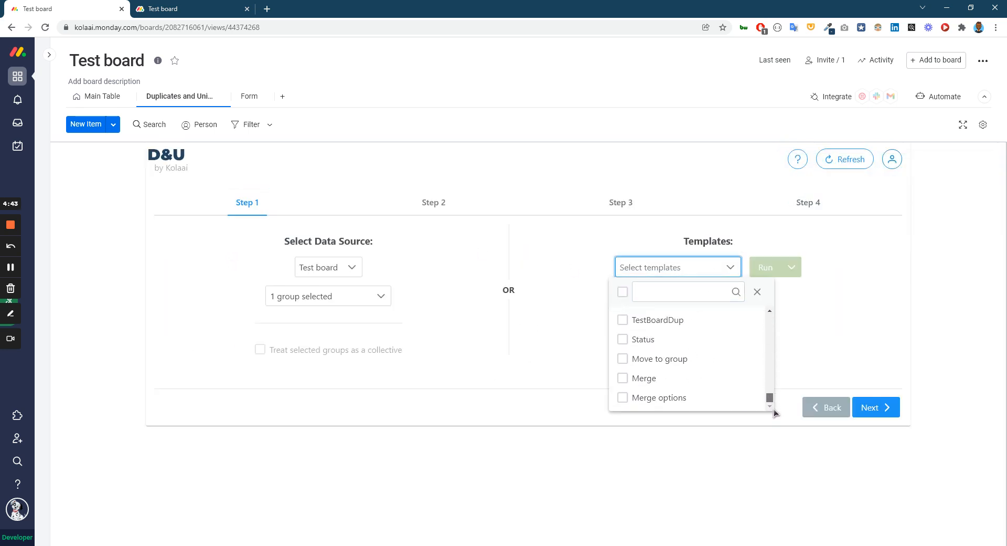
click(839, 371)
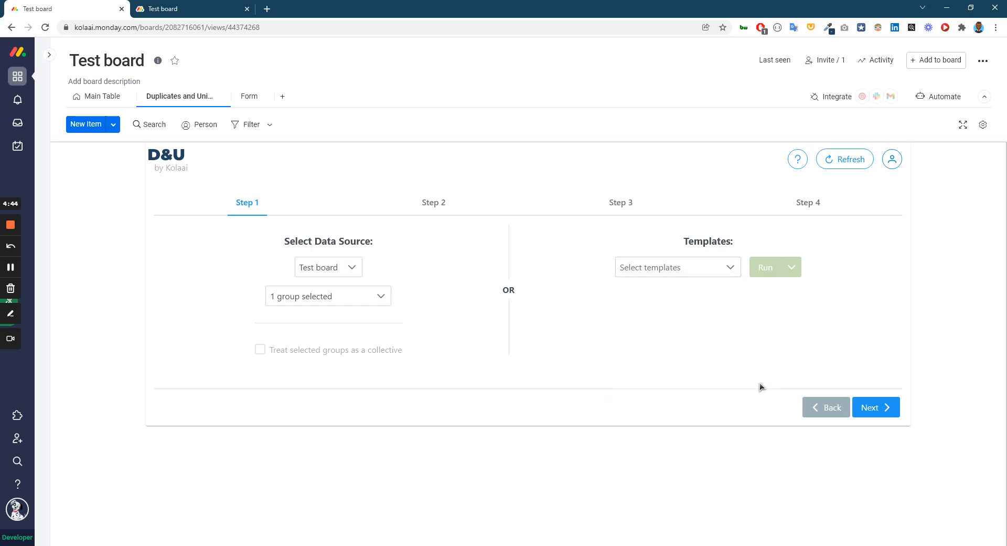
From the board's main table, add the Duplicates and Uniques integration recipe "When an item is created, run this template".
click(80, 96)
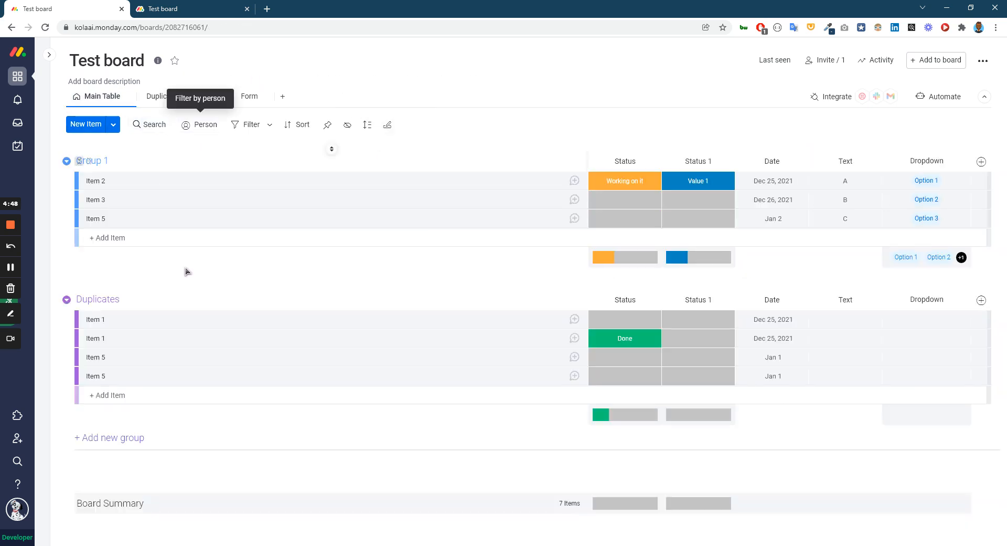
click(920, 59)
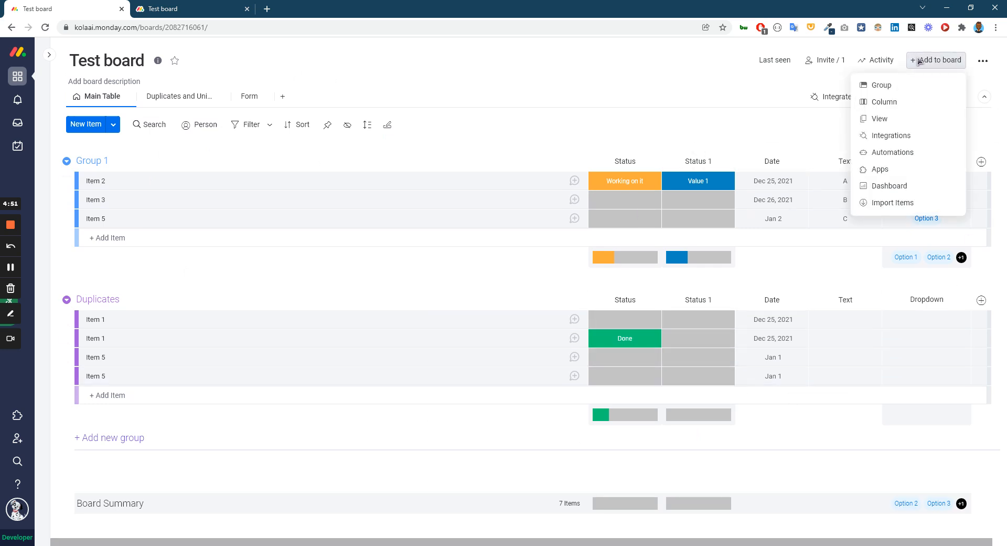
click(897, 137)
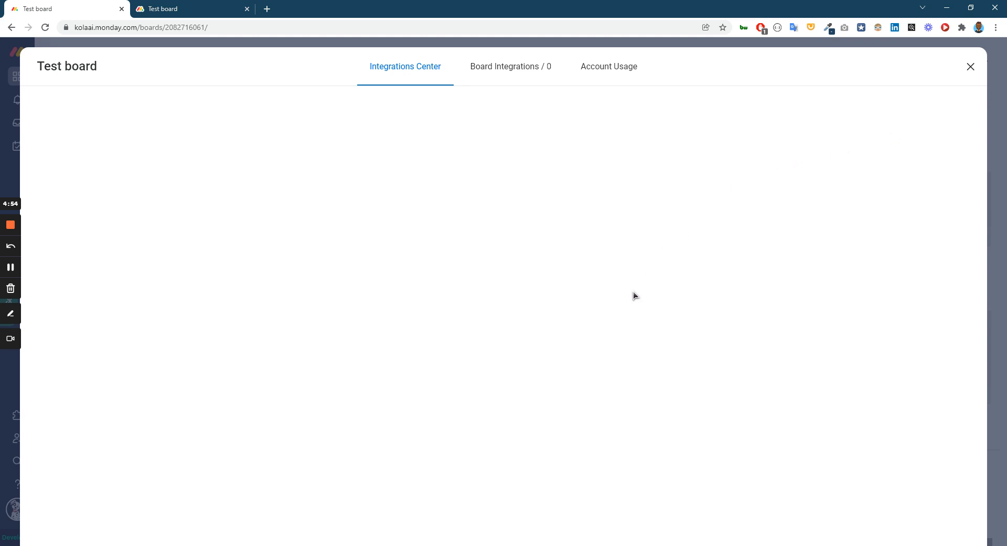
scroll(649, 392, down, 1)
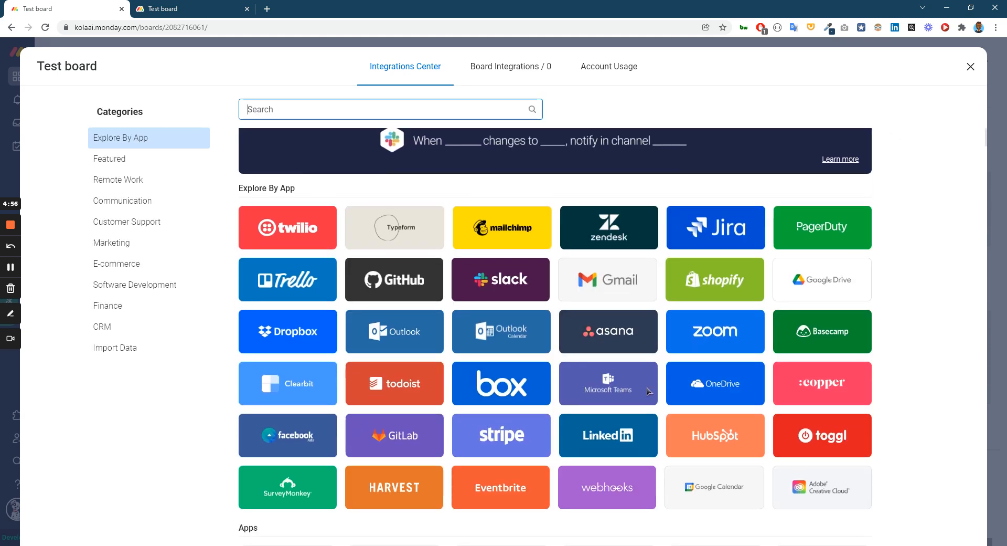
scroll(649, 392, down, 5)
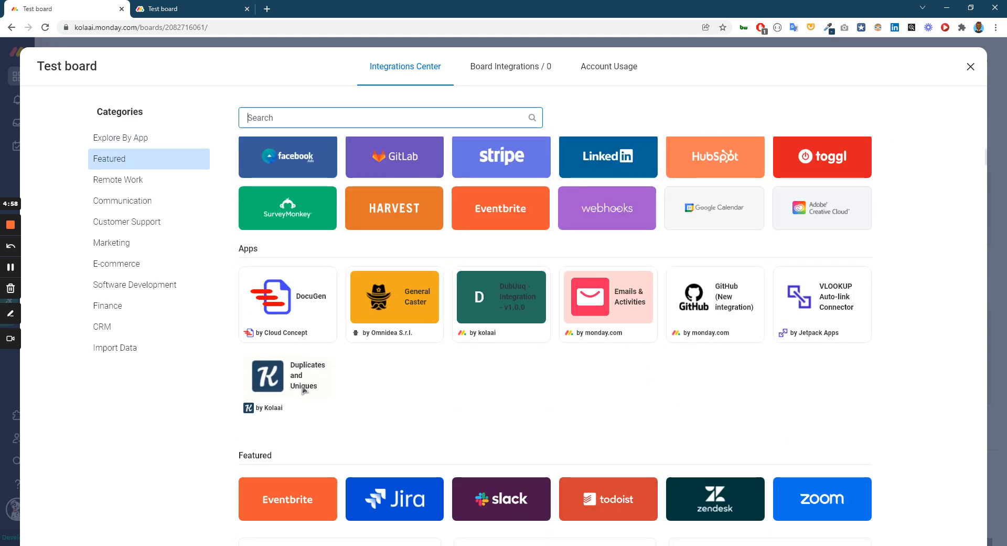
click(304, 390)
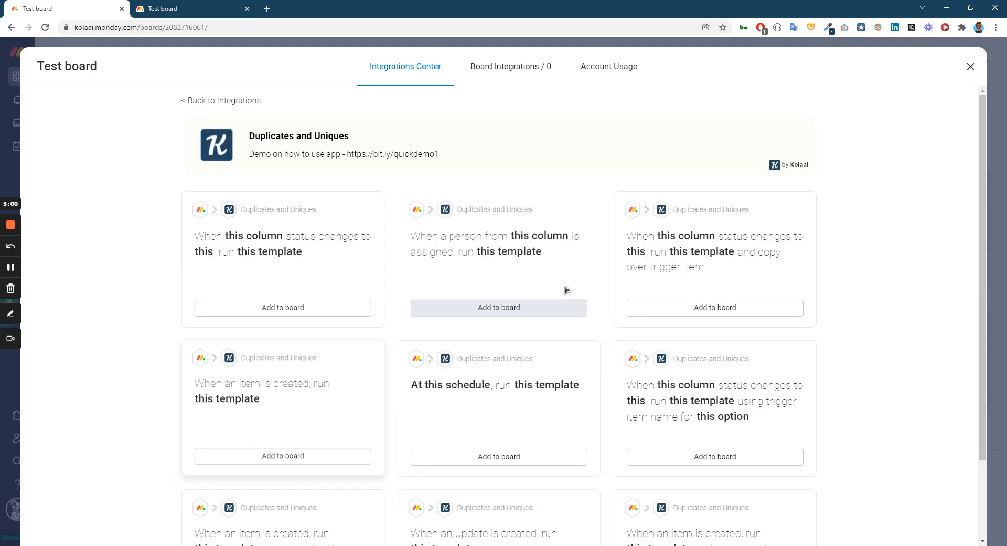
scroll(502, 314, down, 2)
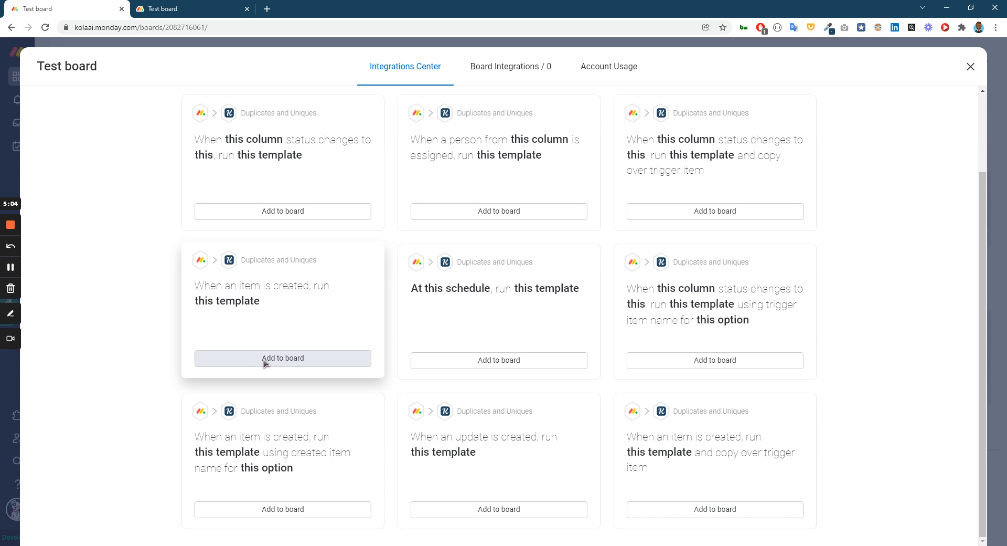
click(298, 360)
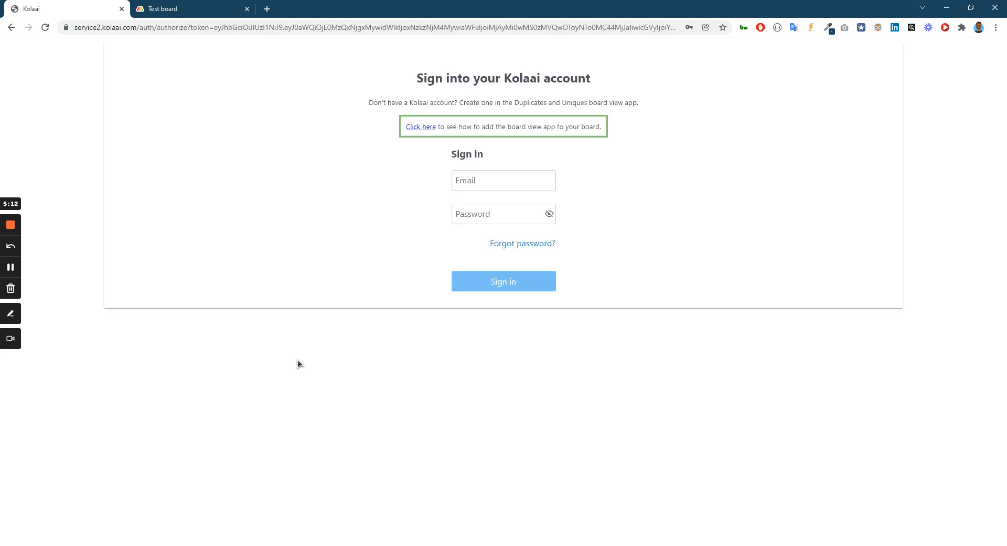
Sign in to the Kolaai account with the saved account e-mail and password.
click(546, 183)
click(410, 182)
click(528, 289)
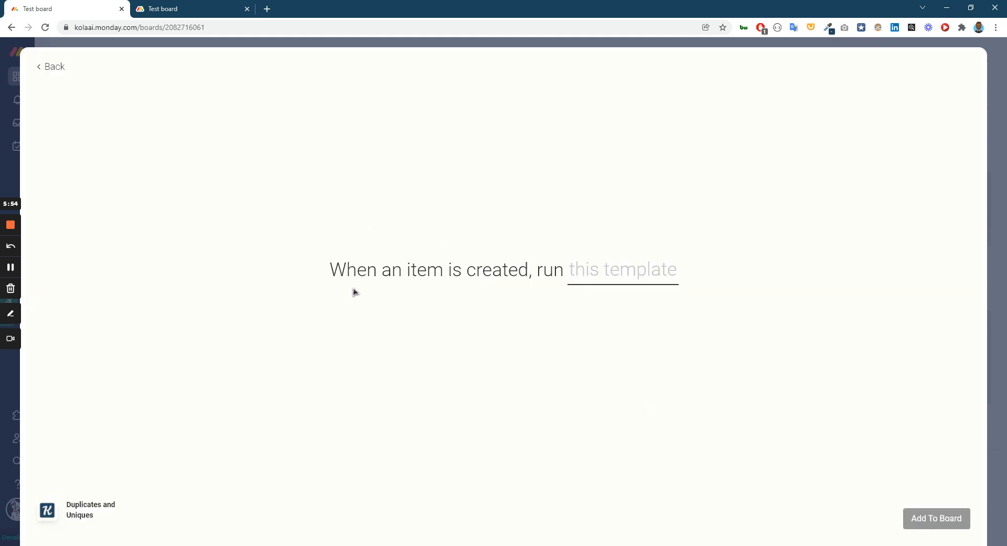
Choose the Merge options template for the recipe, add it to the board, and close the integrations window.
click(610, 281)
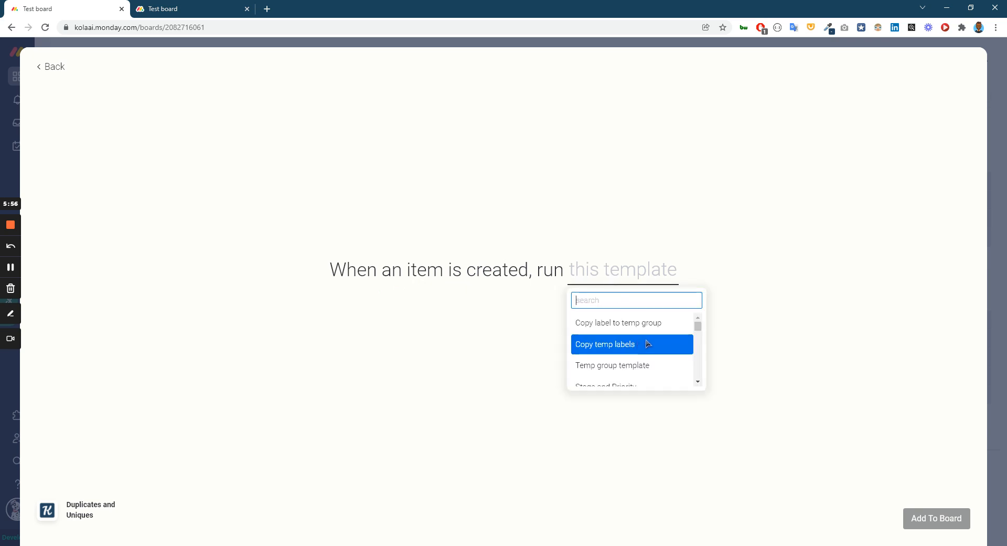
drag(699, 327, 688, 386)
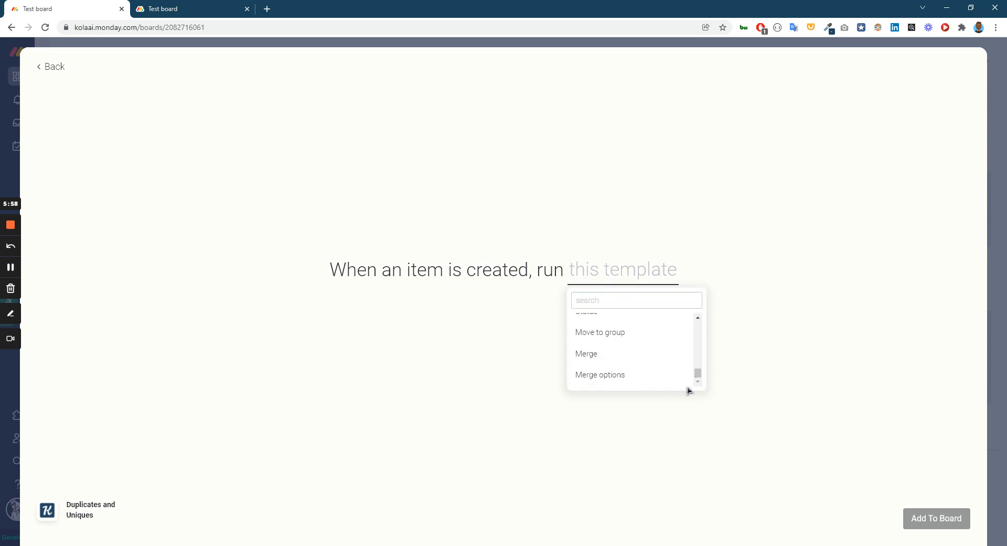
click(593, 376)
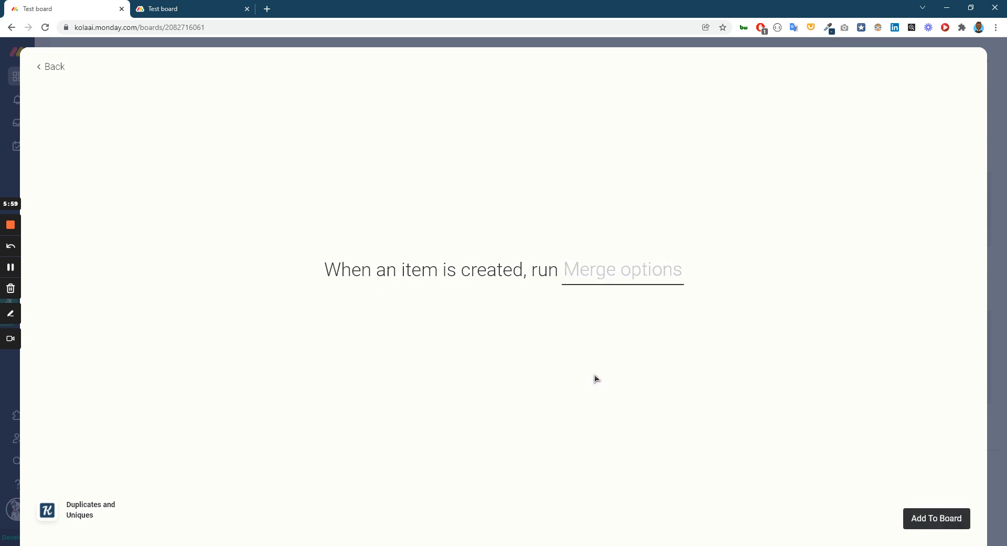
click(927, 523)
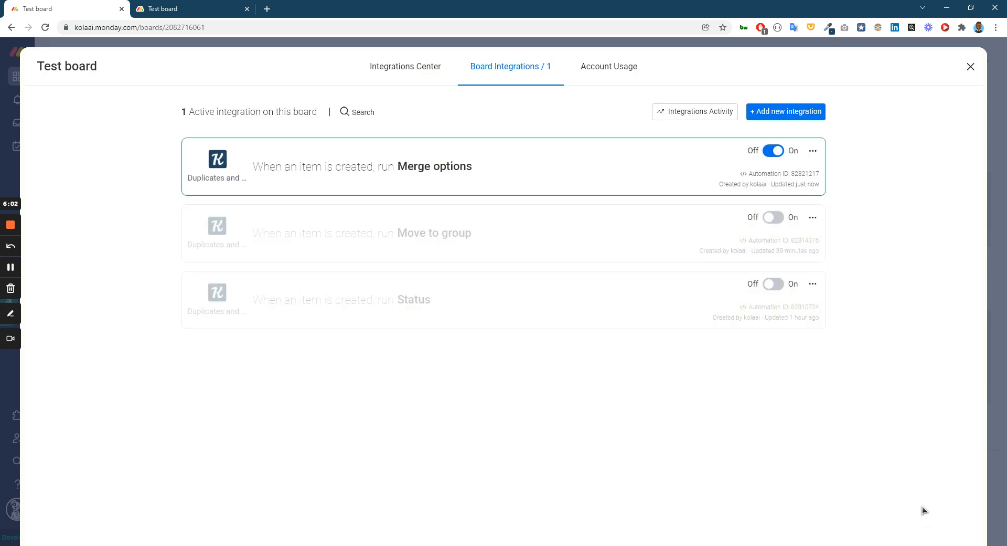
click(972, 69)
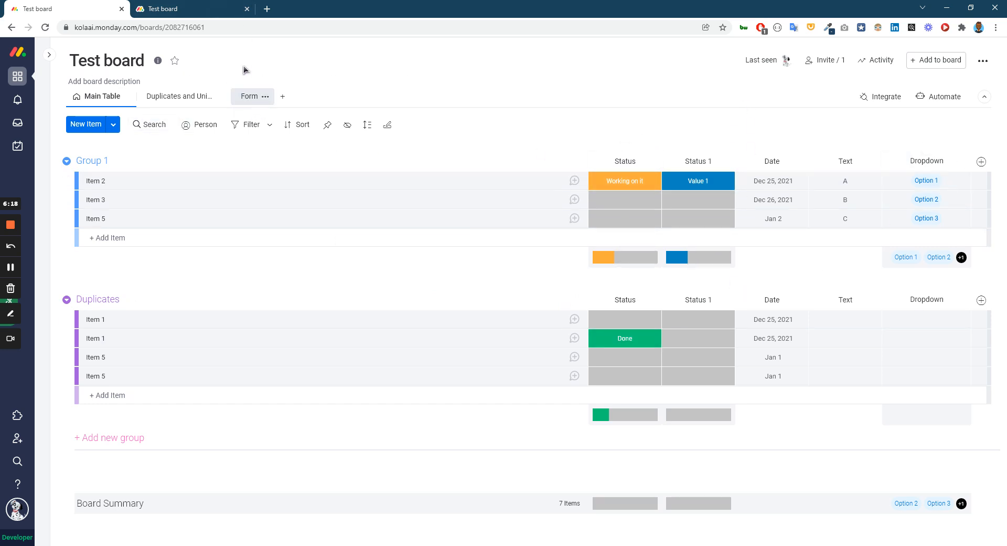
click(178, 9)
click(45, 28)
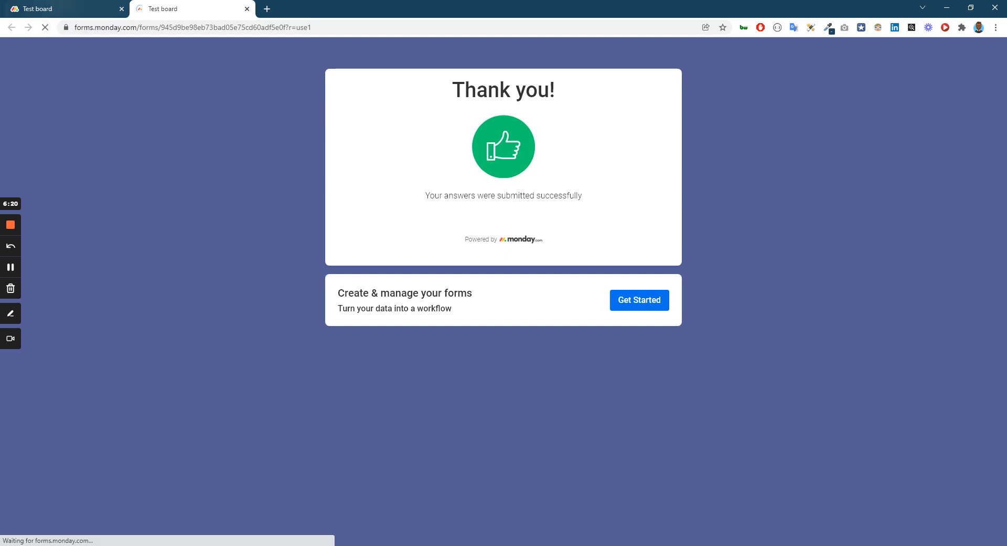
click(68, 9)
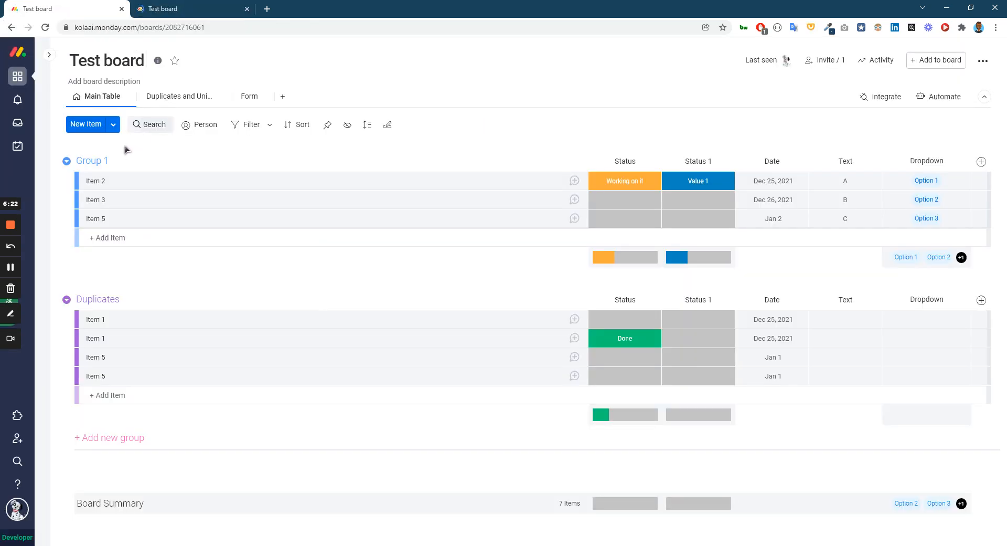
click(178, 9)
click(430, 160)
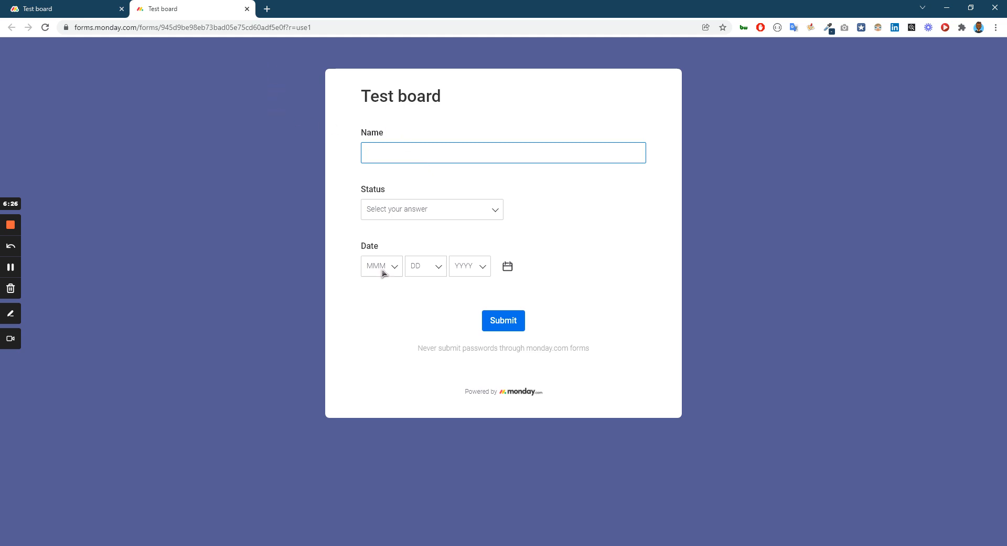
click(247, 8)
In the board's Form view, unhide the Dropdown, Text and Status 1 questions.
click(249, 96)
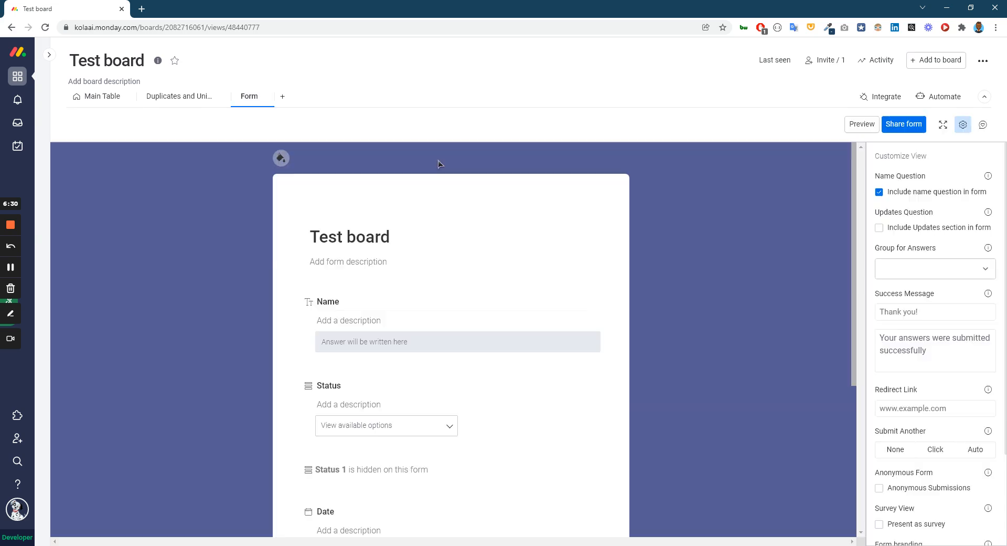
scroll(525, 273, down, 5)
scroll(536, 326, up, 2)
scroll(537, 326, down, 2)
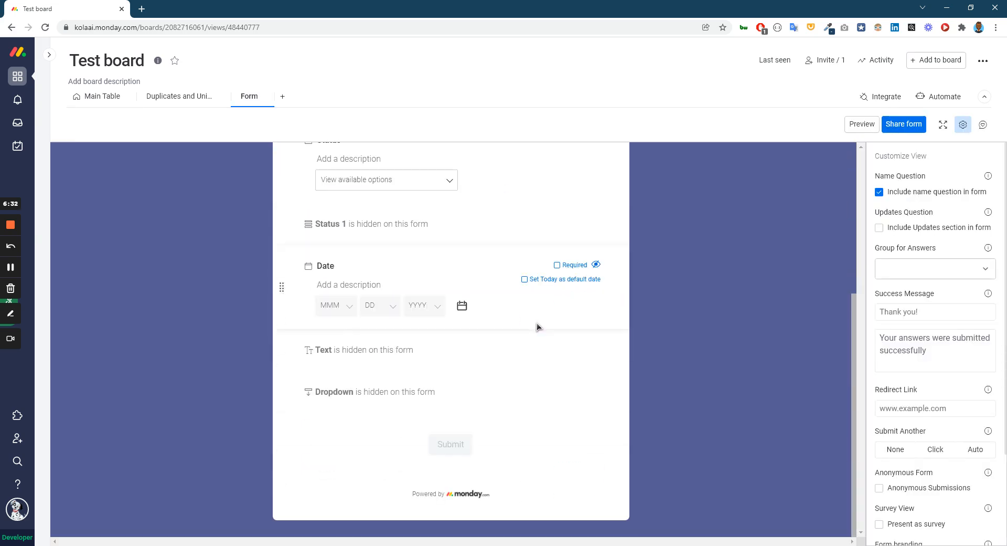
click(596, 390)
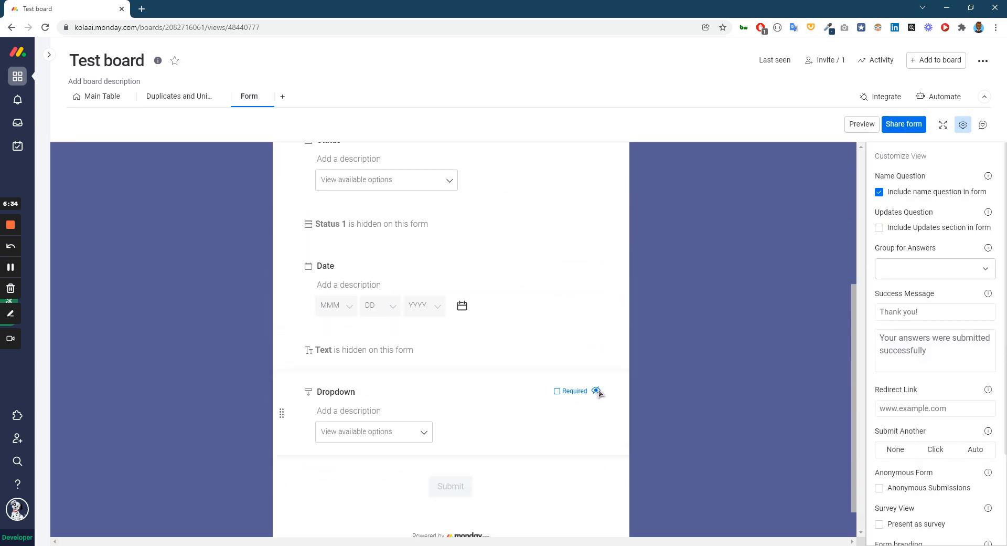
click(597, 349)
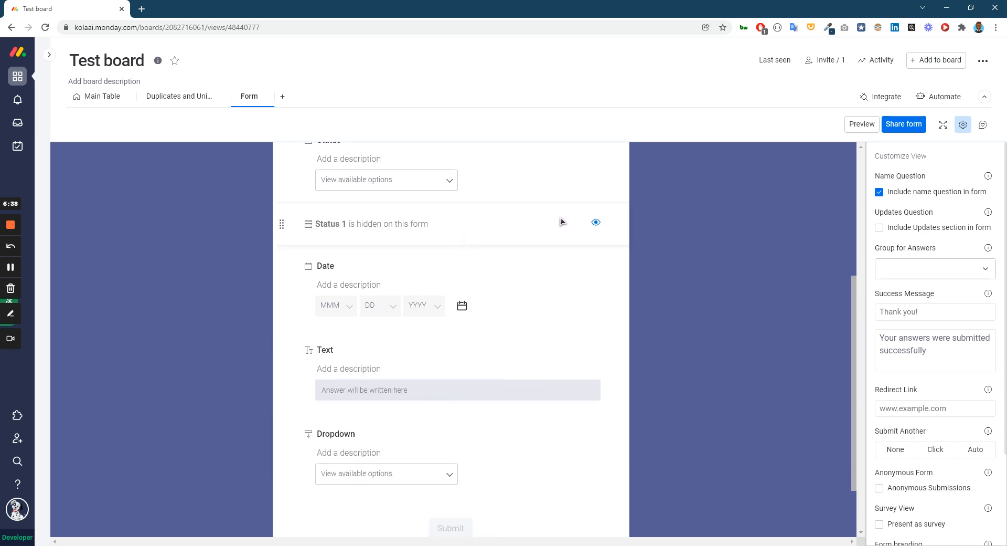
click(596, 223)
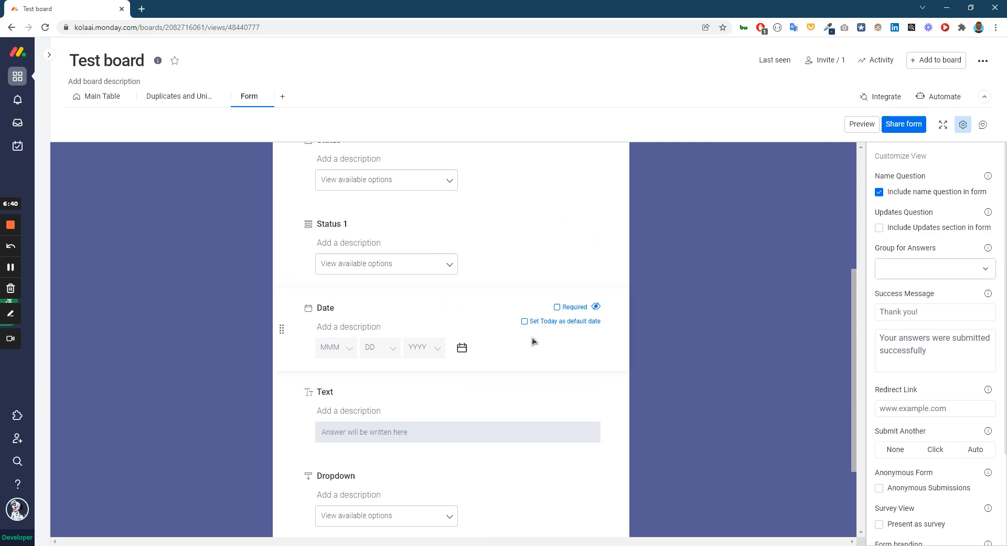
scroll(509, 370, up, 2)
scroll(427, 358, up, 3)
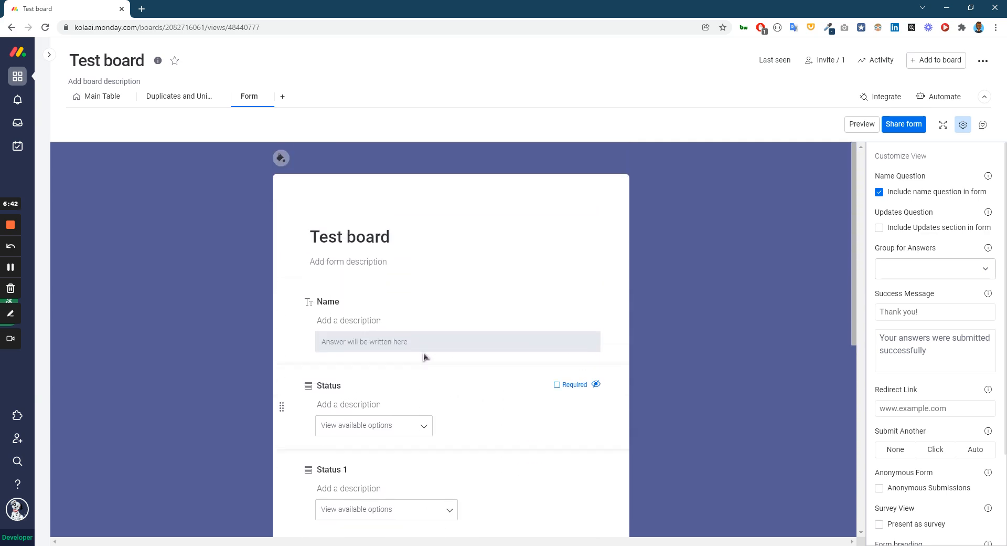
scroll(424, 353, down, 5)
Open a preview of the form, and show the board's Main Table alongside it for comparison.
click(869, 126)
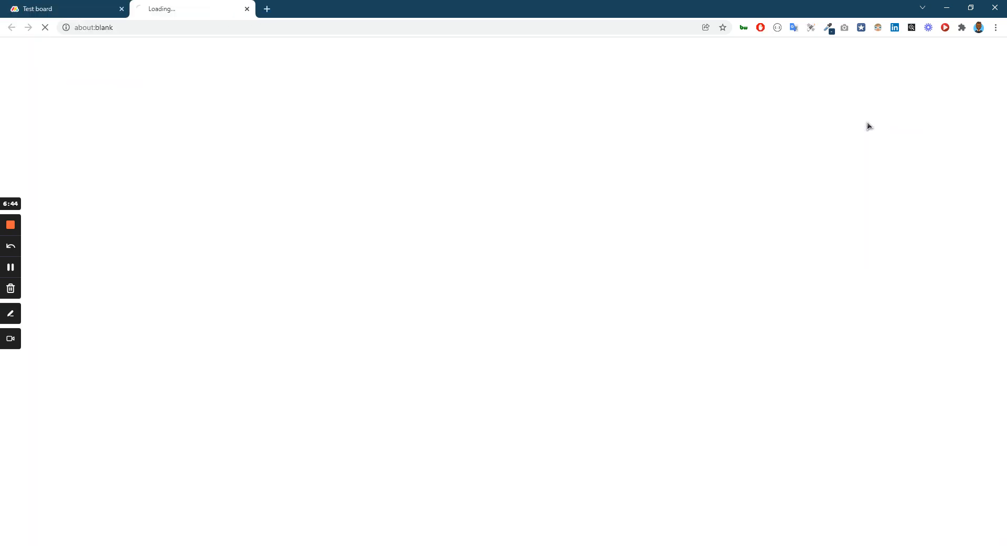
click(82, 9)
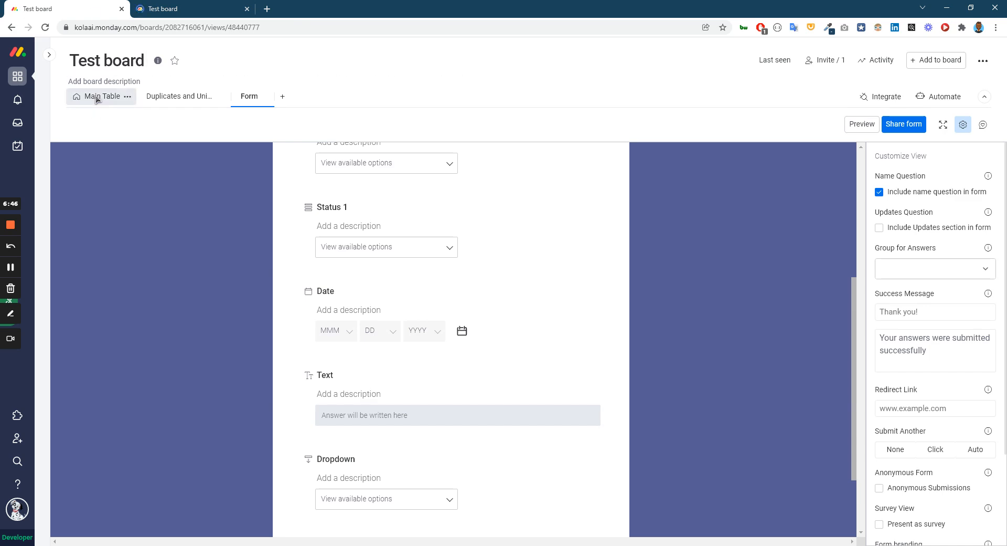
click(158, 9)
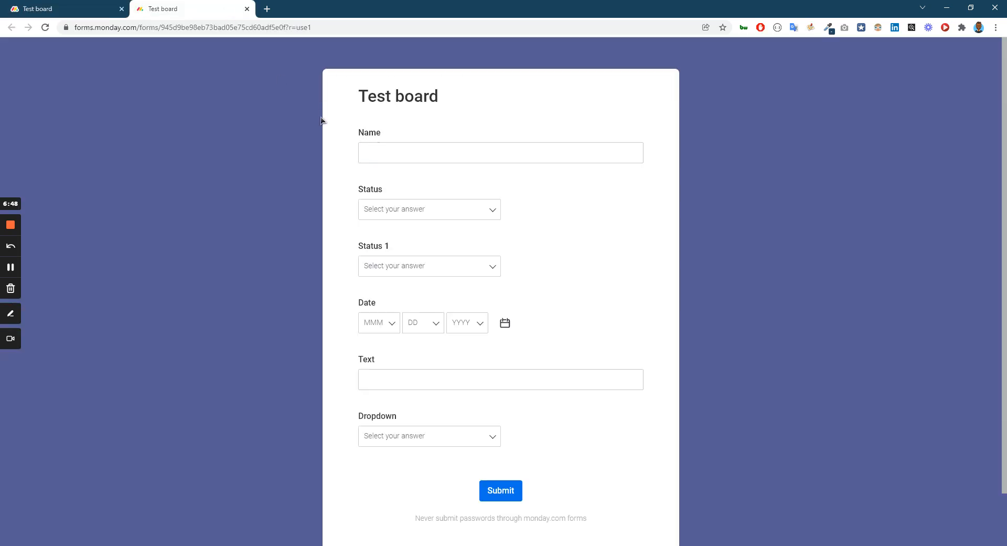
click(26, 8)
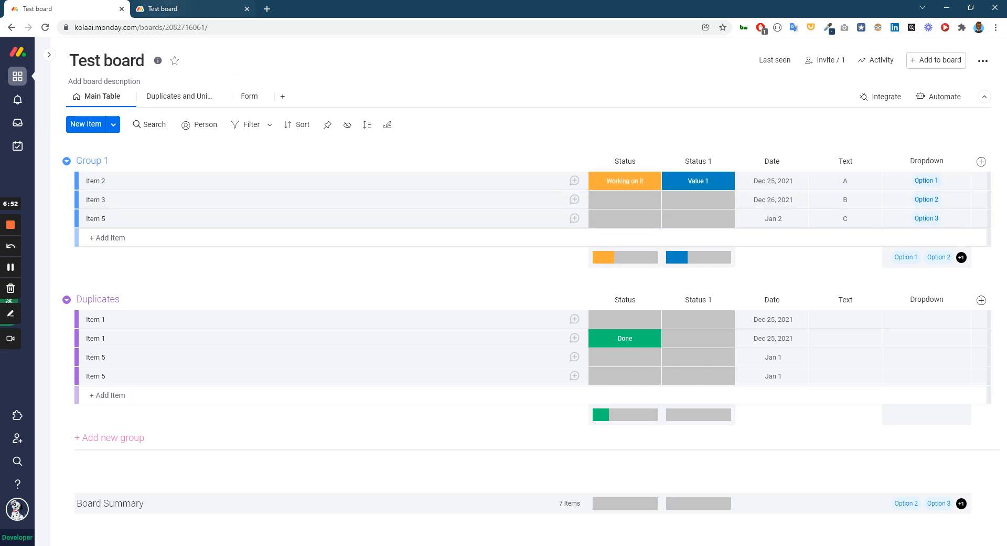
In the previewed form, enter Item 2 as the Name and choose Done for Status.
key(ctrl+Tab)
click(377, 151)
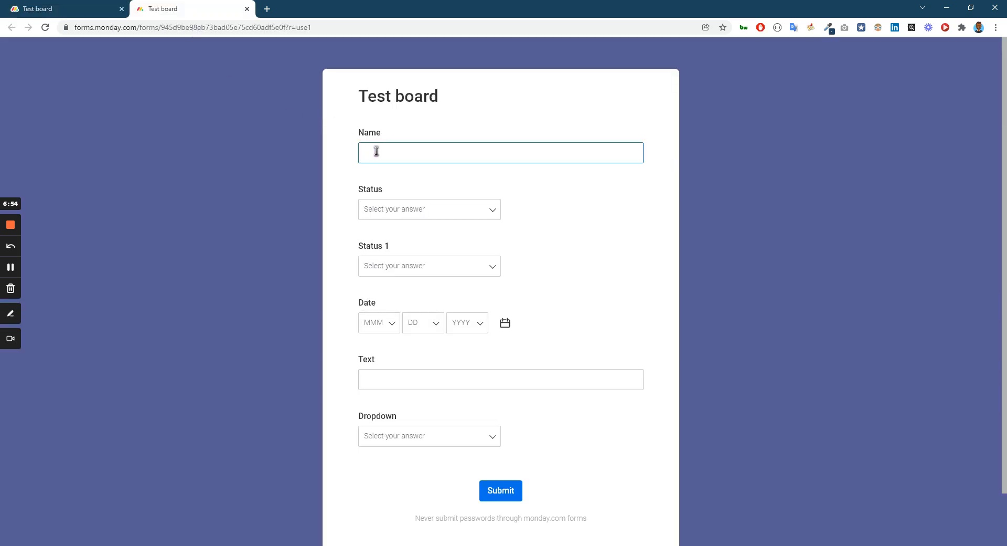
text(Item)
click(413, 209)
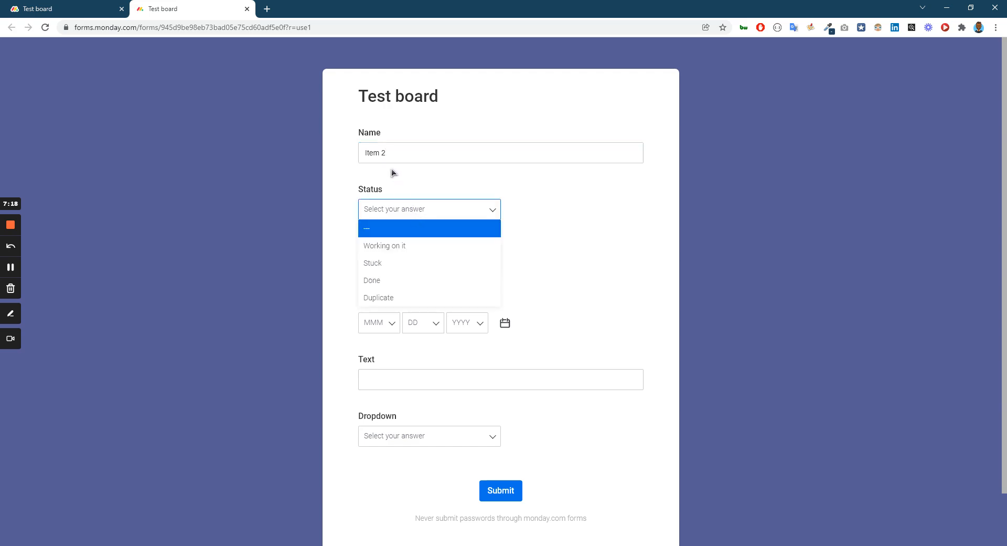
click(392, 172)
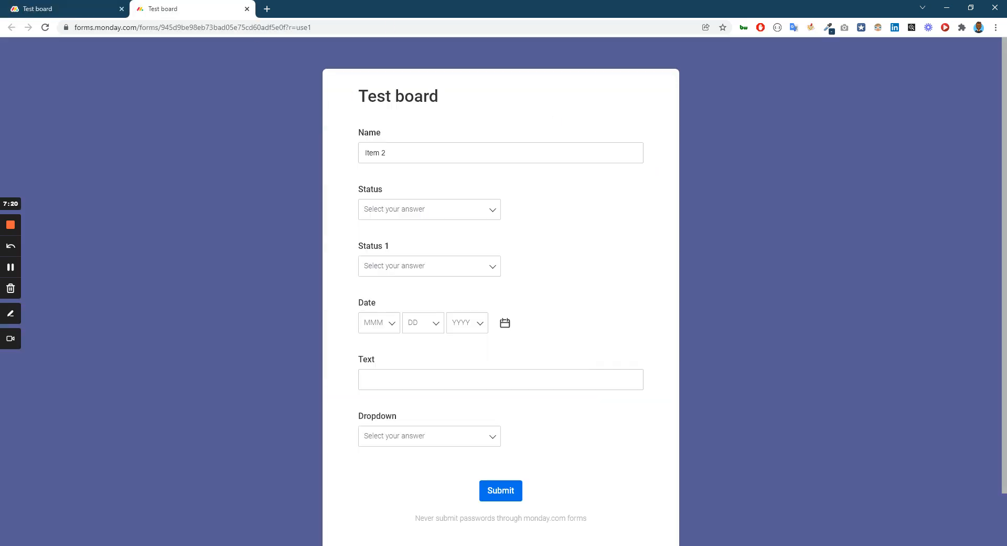
click(397, 212)
click(402, 282)
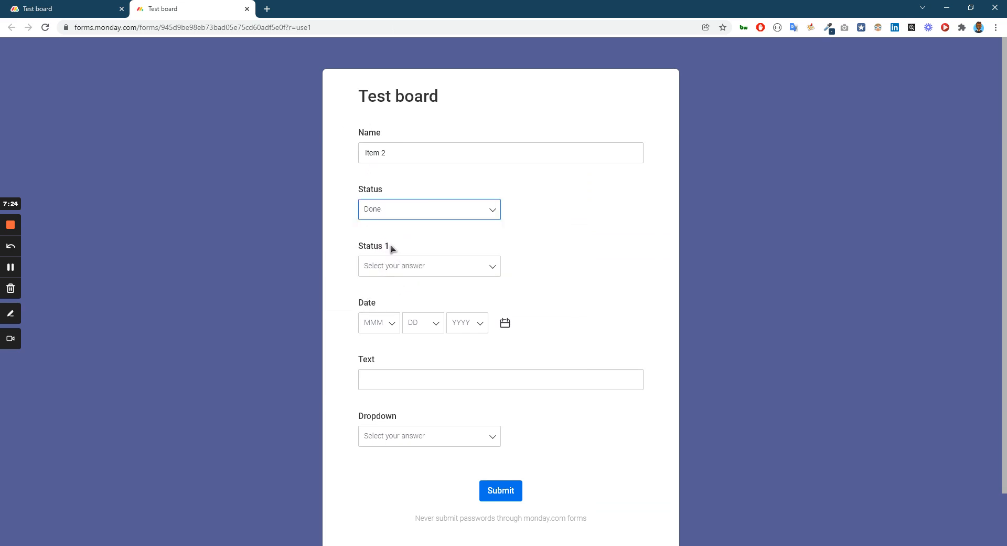
Check Item 2's Status 1 value on the board and answer the form's Status 1 question with Value 2.
drag(394, 247, 350, 247)
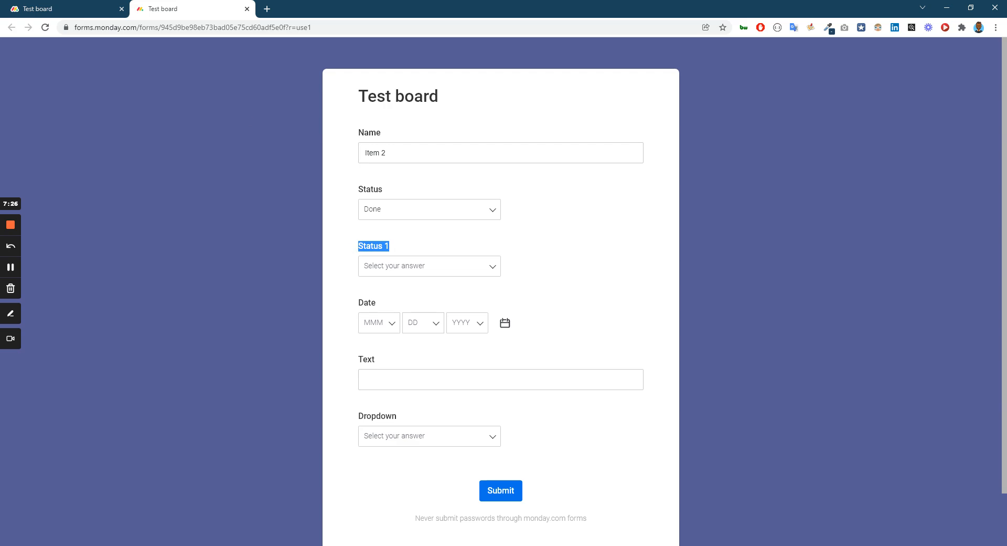
key(ctrl+Tab)
key(ctrl+Tab)
key(ctrl+Tab)
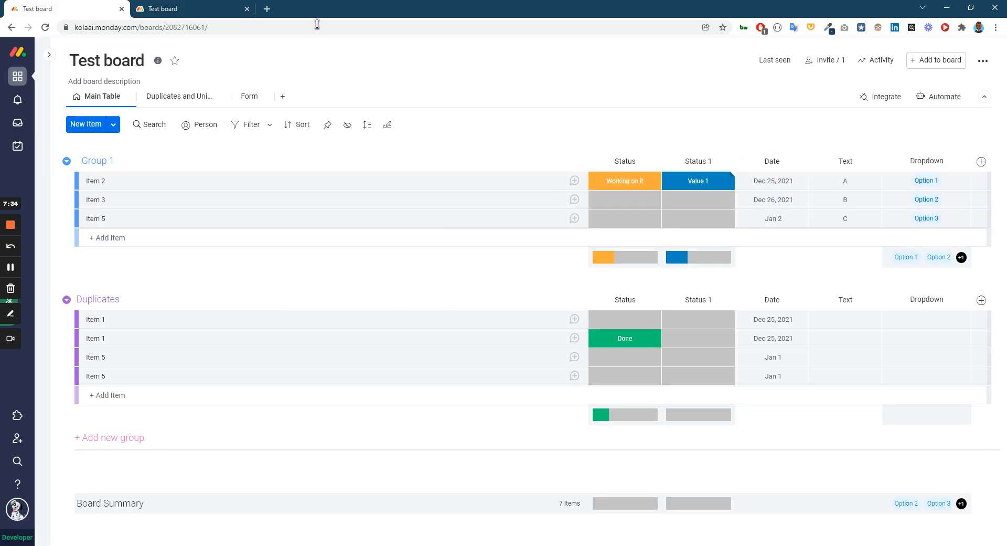
key(ctrl+Tab)
click(452, 265)
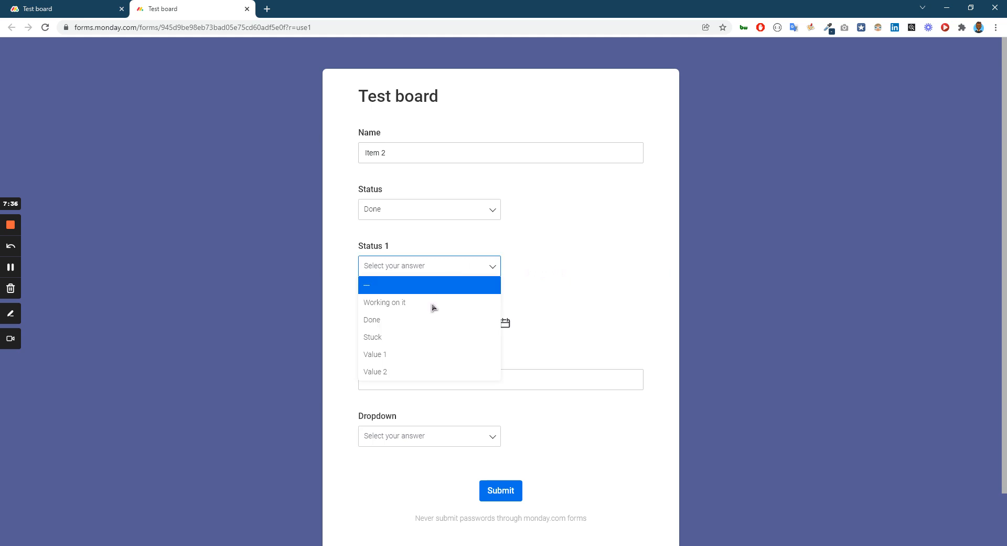
click(412, 370)
click(583, 272)
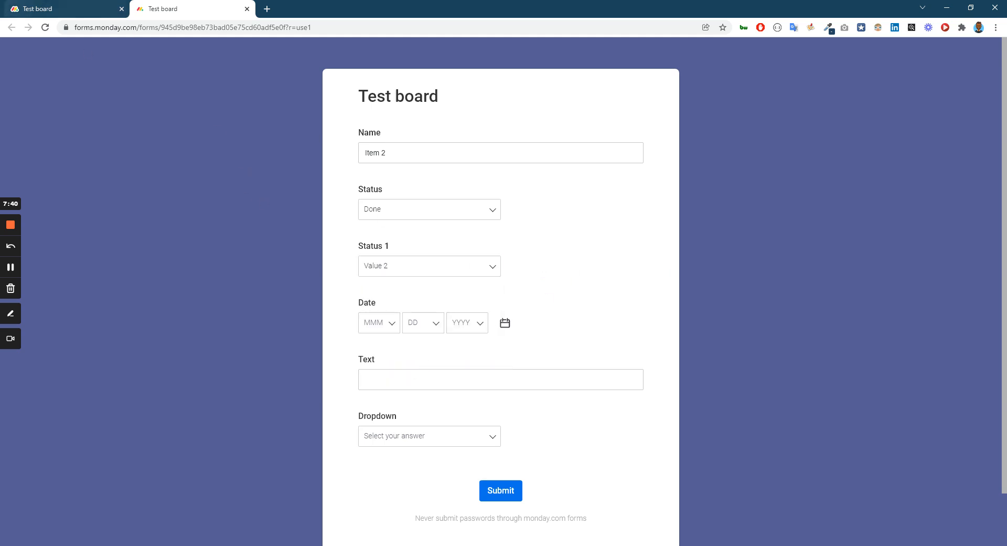
Set the form's Date to January 7, 2022 and enter Hello as the Text answer for Item 2.
click(508, 324)
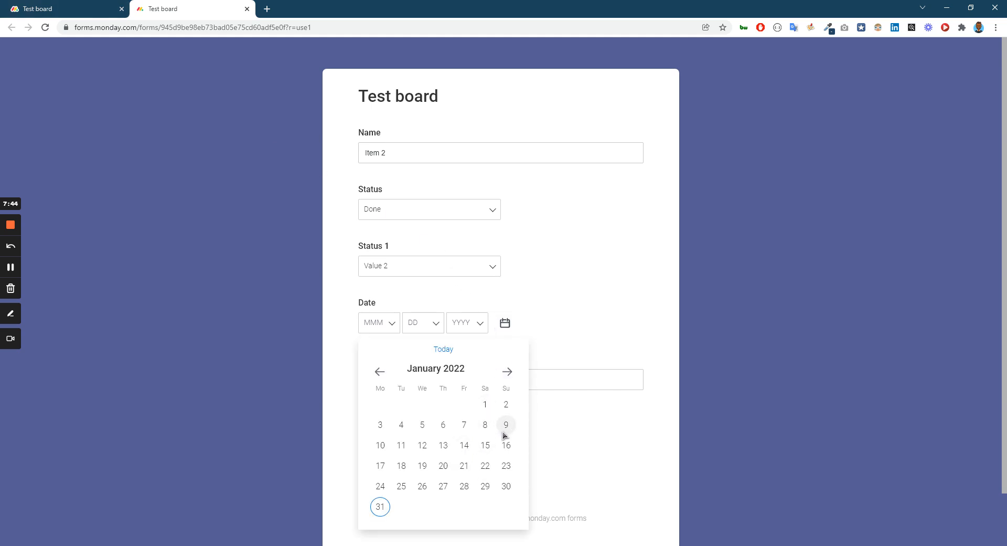
click(466, 429)
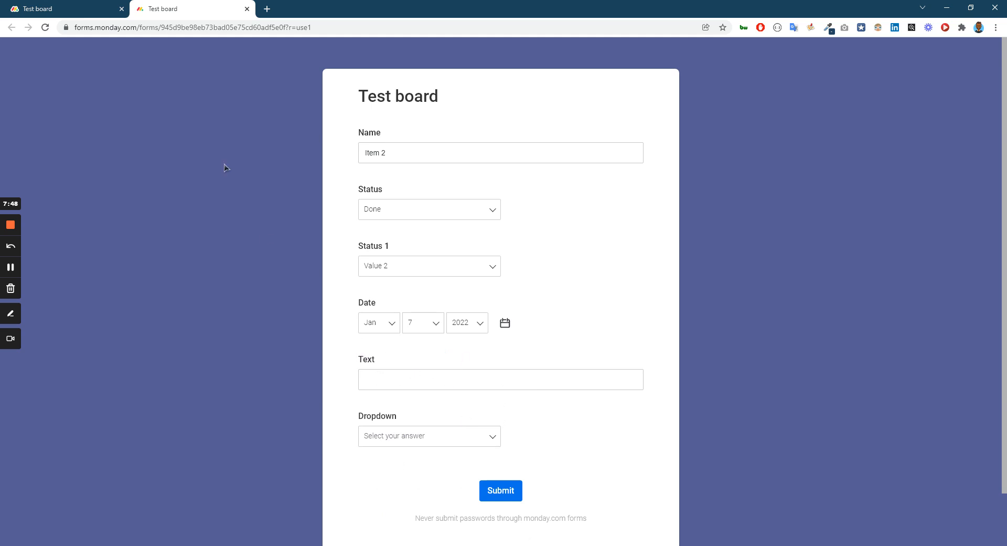
click(110, 4)
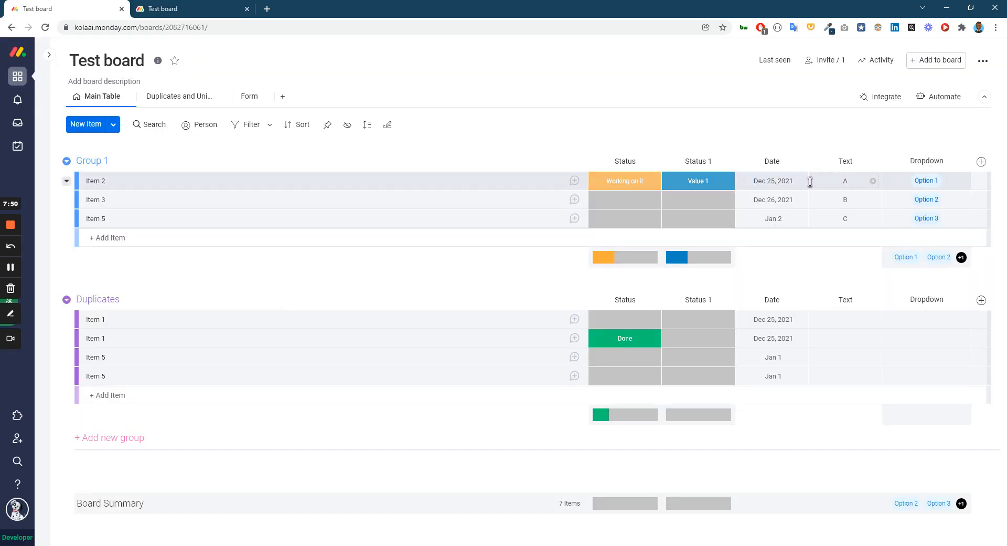
click(210, 7)
click(423, 388)
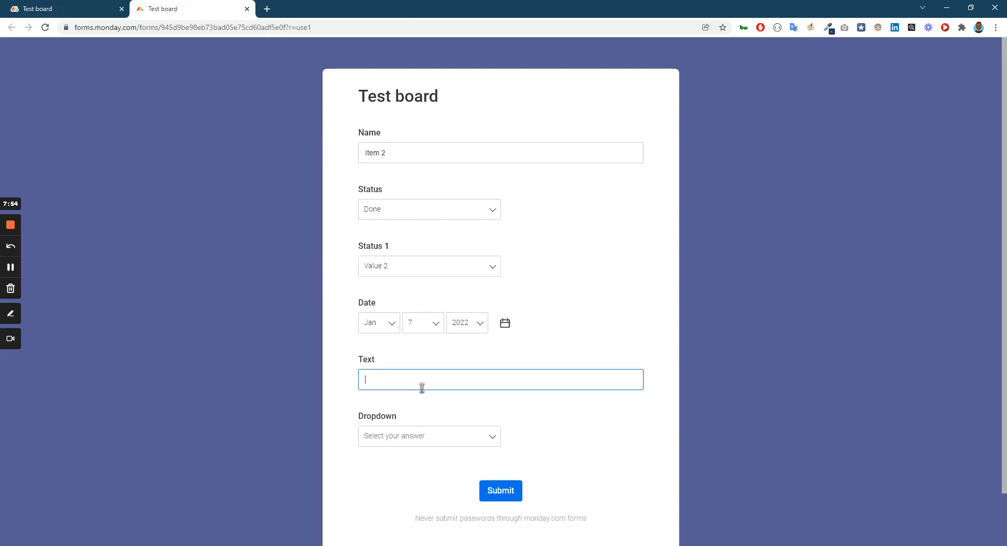
text(Hello)
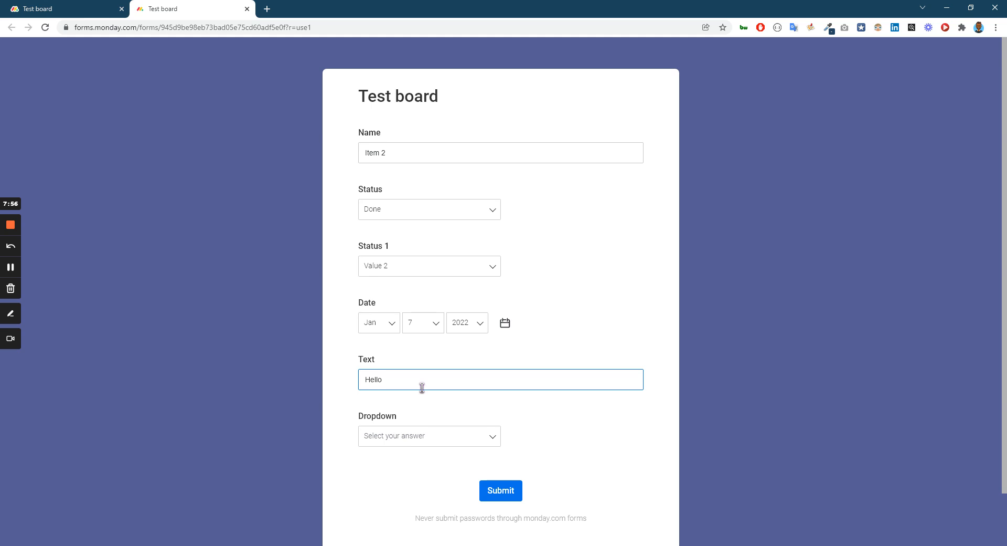
Review Item 2's Text value on the board and choose Option 2 for the form's Dropdown question.
key(ctrl+shift+Tab)
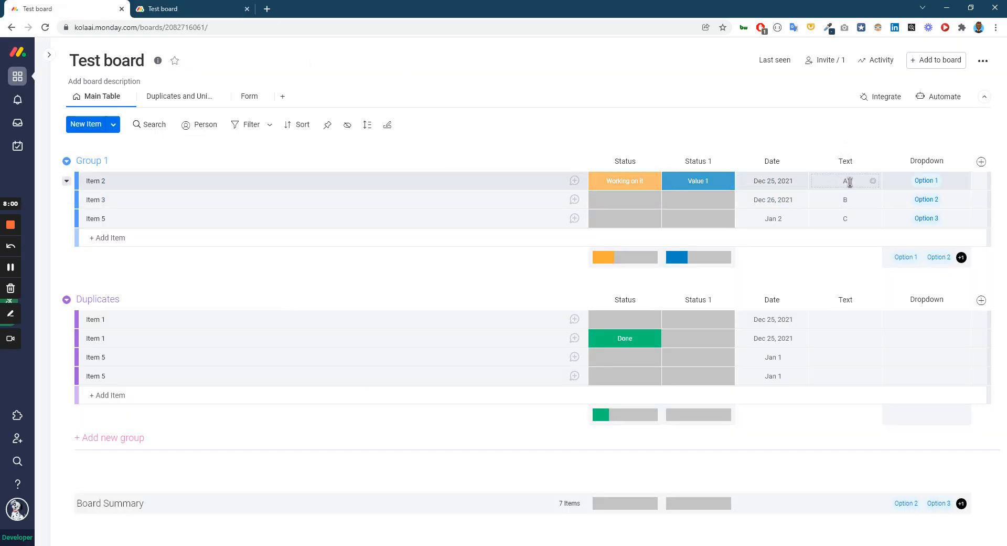
key(ctrl+Tab)
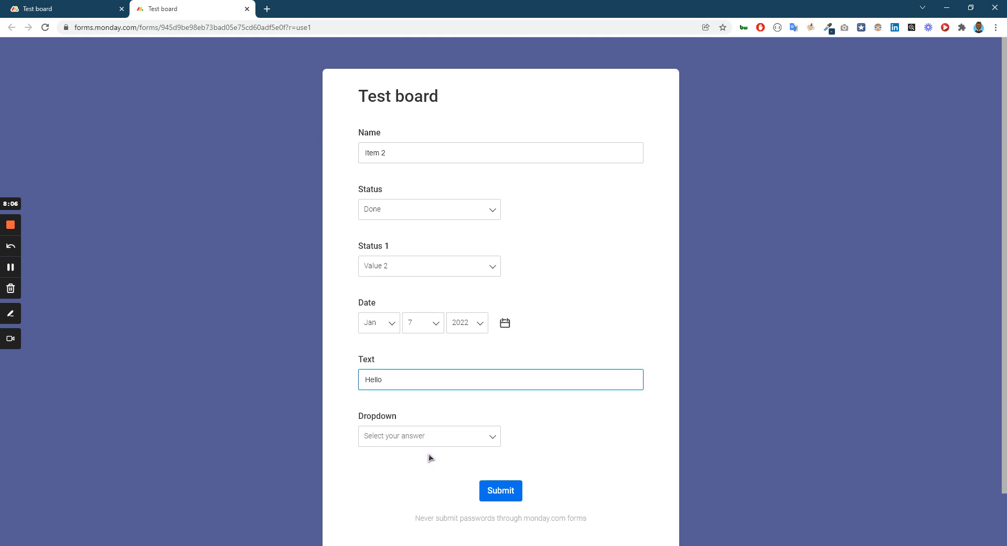
click(402, 442)
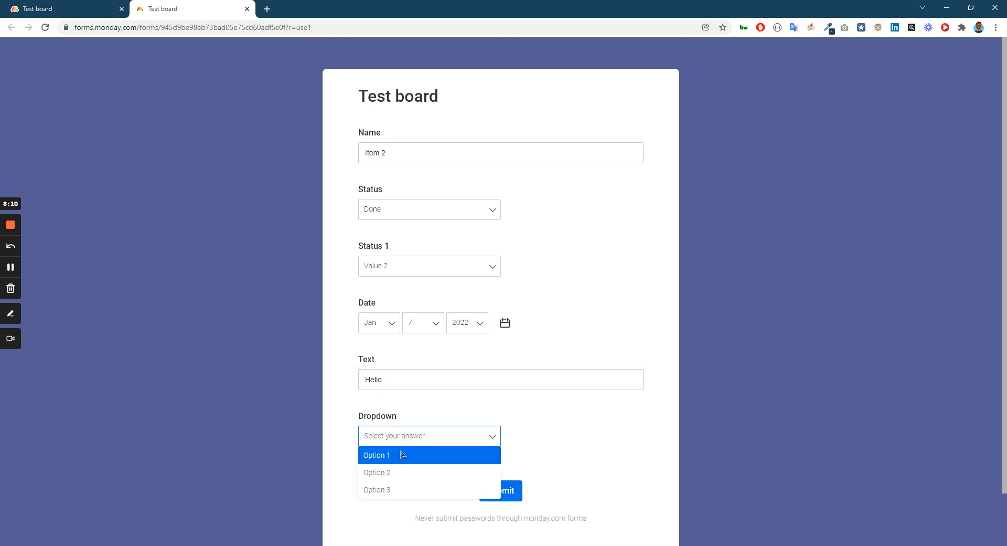
click(411, 475)
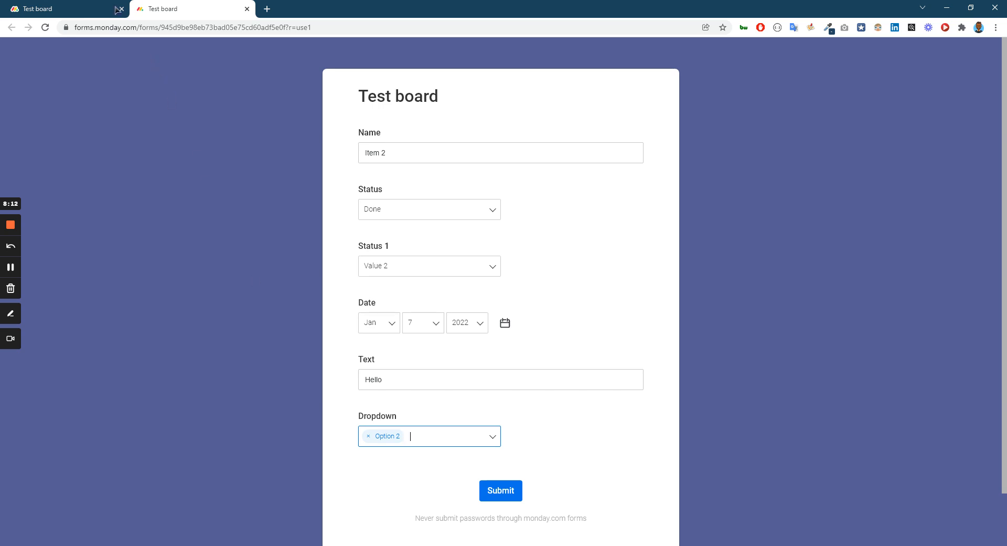
Compare the answers with Item 2 on the board, submit the form, and return to the board to check the merge.
click(89, 9)
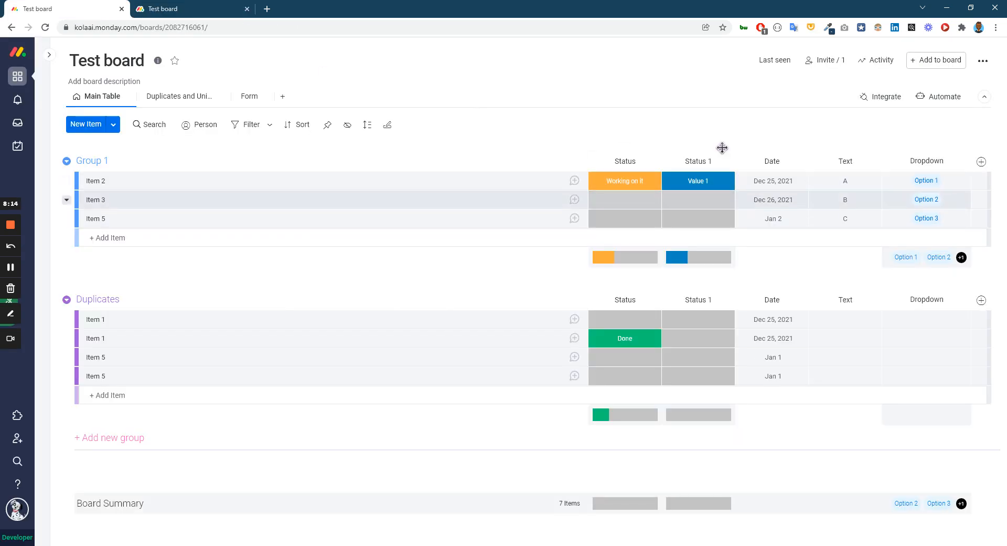
key(ctrl+Tab)
click(504, 491)
key(ctrl+Tab)
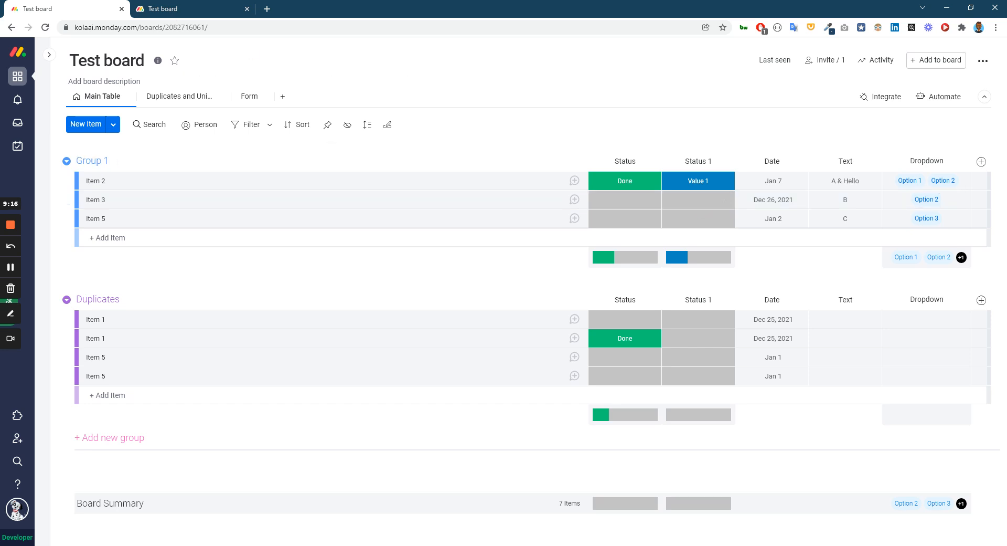
Reload the form for a new response, enter Item 3 as the Name and choose Stuck for Status.
click(168, 9)
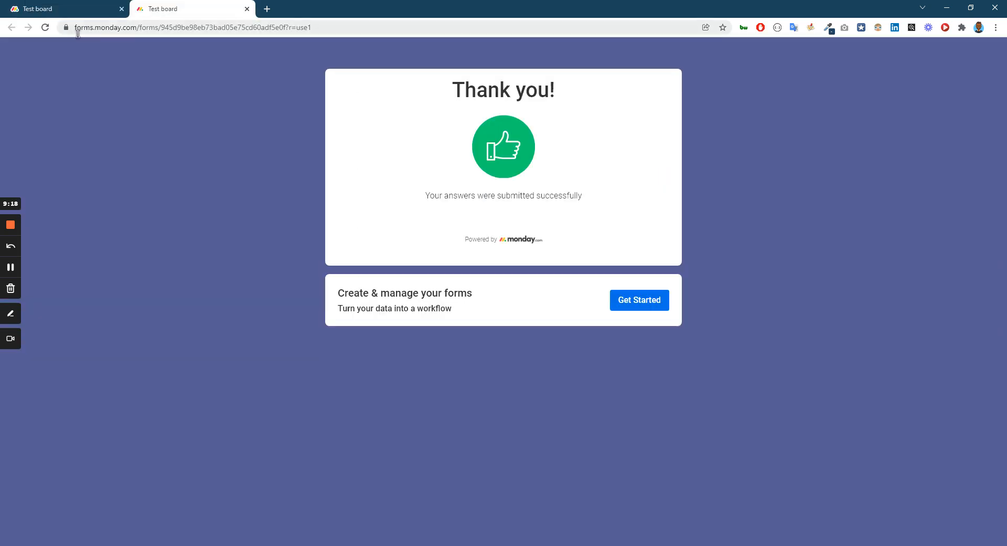
click(47, 33)
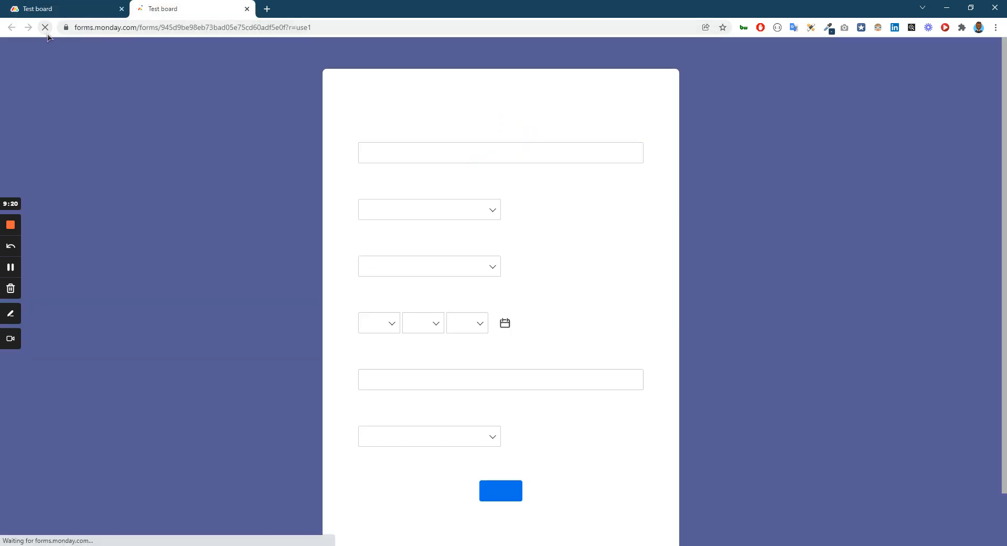
click(394, 148)
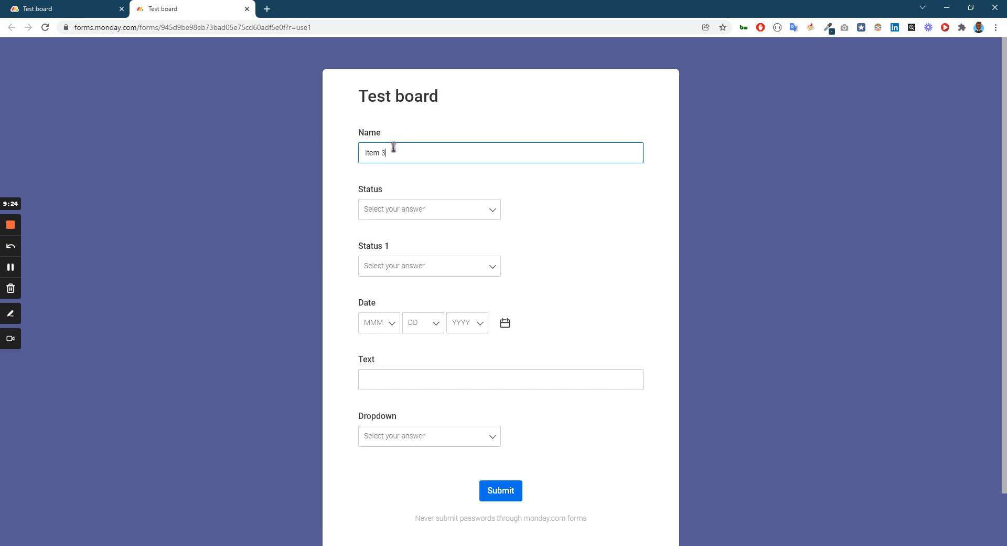
click(414, 208)
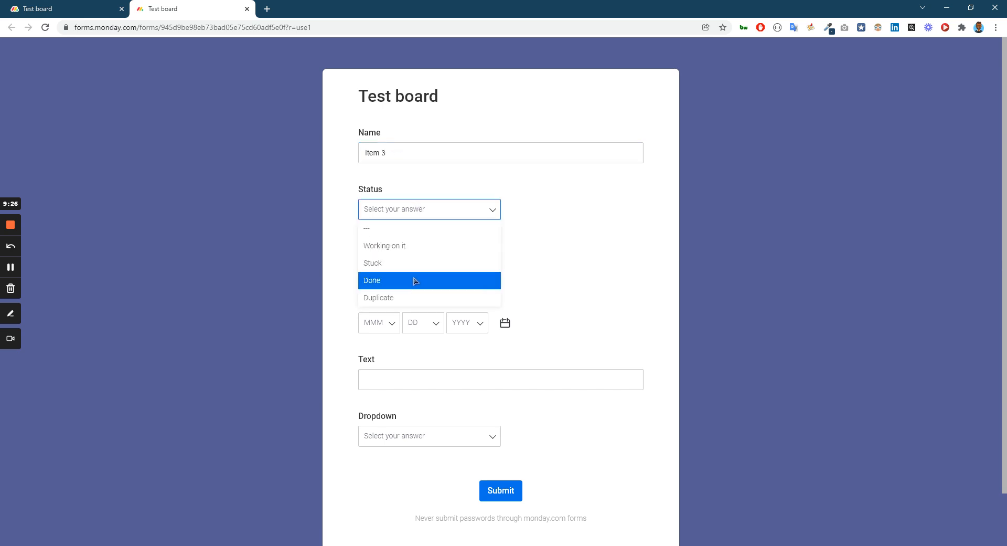
click(387, 288)
Answer Status 1 with Done and, after checking the Status 1 column on the board, change the answer to Value 2.
key(ctrl+shift+Tab)
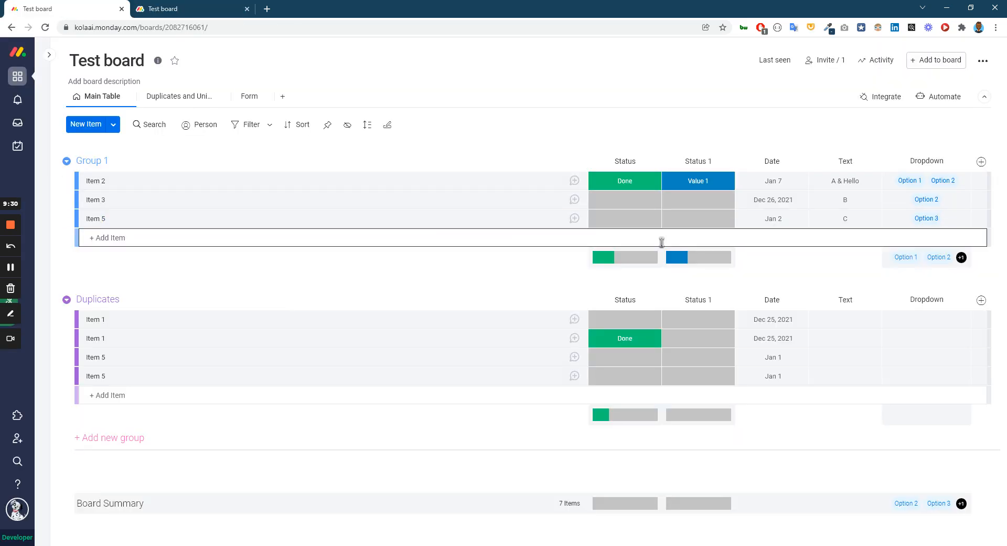
click(220, 8)
click(439, 265)
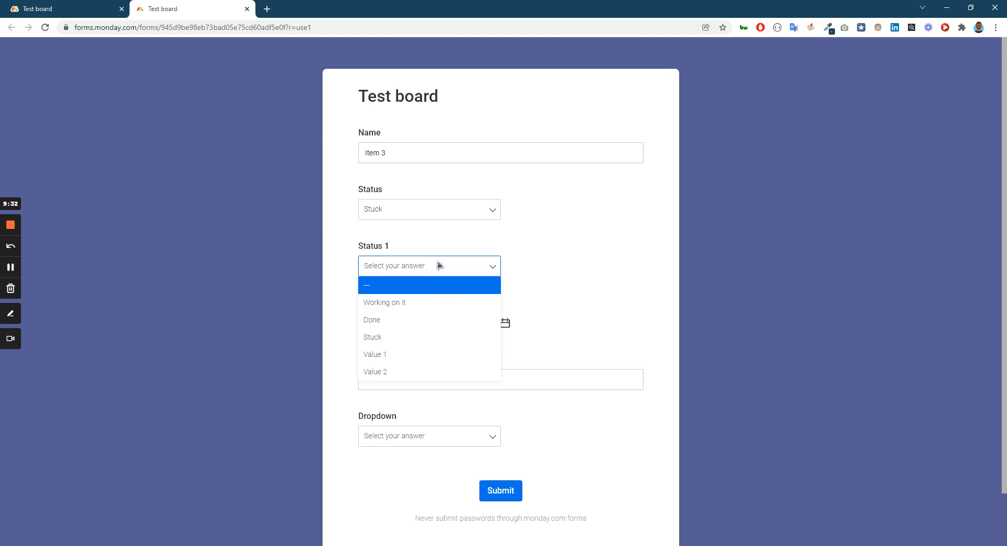
click(392, 322)
key(ctrl+shift+Tab)
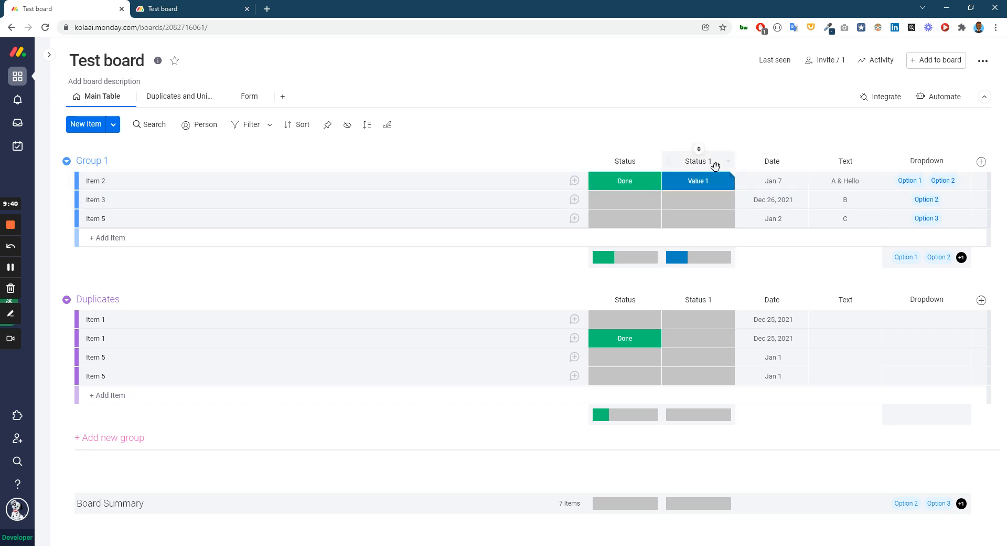
key(ctrl+Tab)
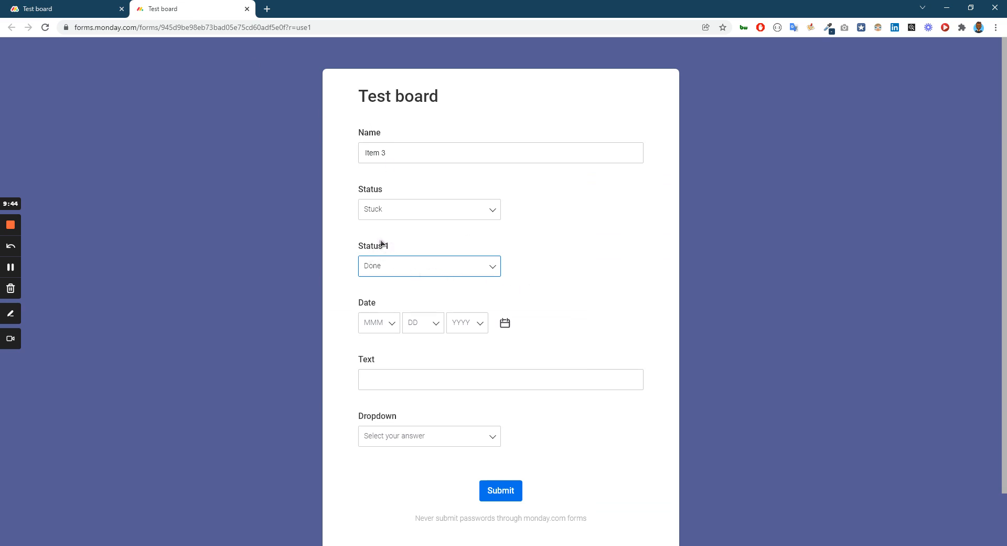
click(400, 266)
click(400, 372)
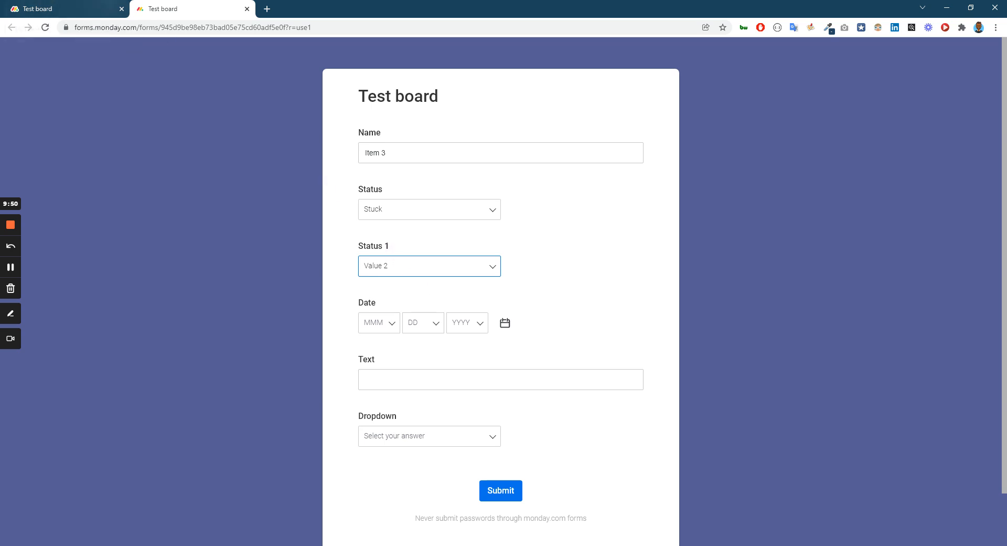
Check Item 3 on the board, set the form's Date to January 14, 2022 and enter Hi as the Text answer.
click(105, 8)
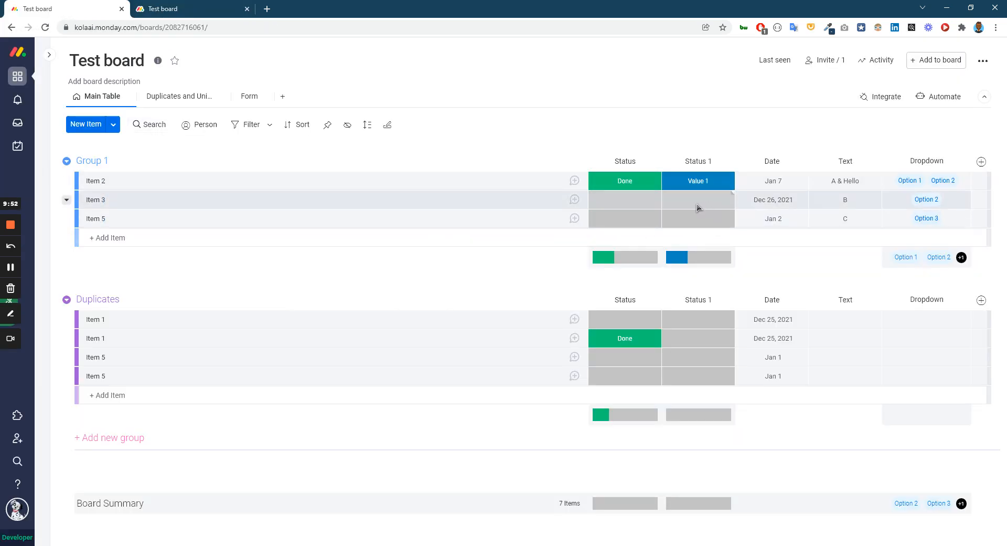
click(189, 9)
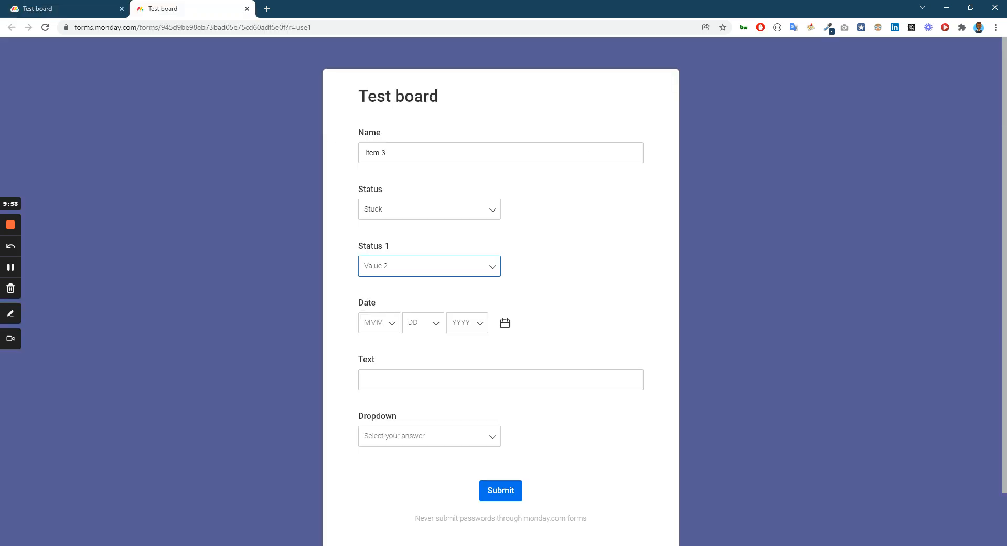
click(504, 323)
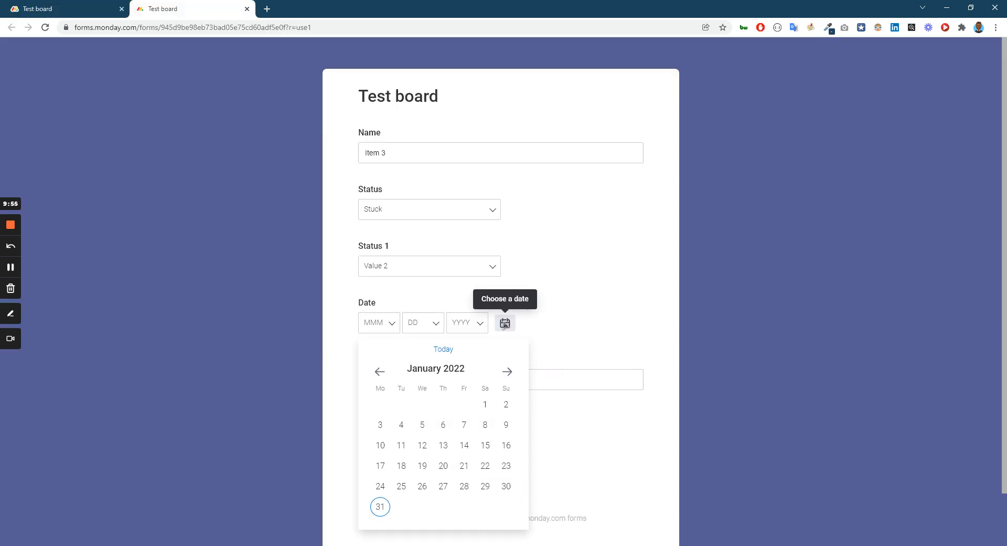
click(464, 447)
click(388, 377)
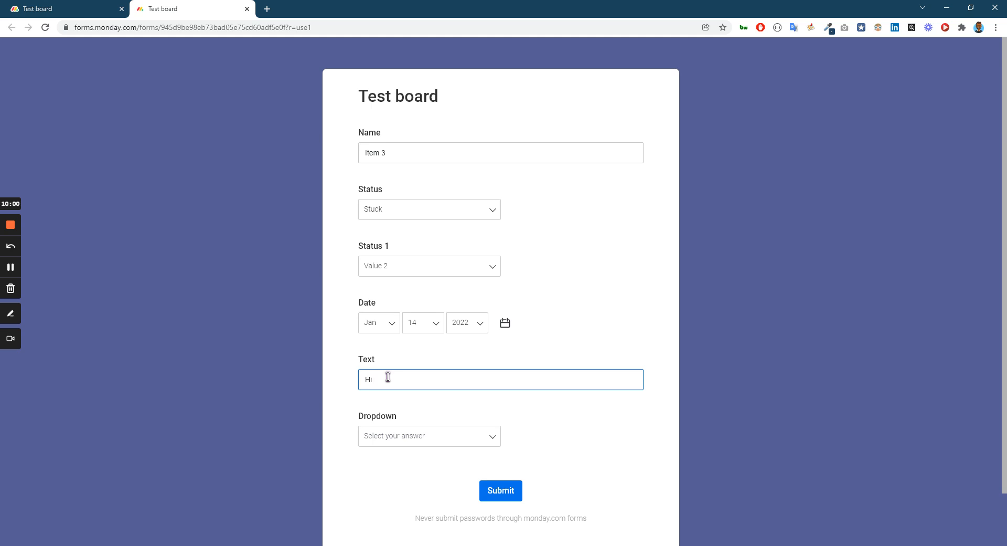
Choose Option 1 and Option 2 for the Dropdown question, and submit the Item 3 response to check it on the board.
click(417, 434)
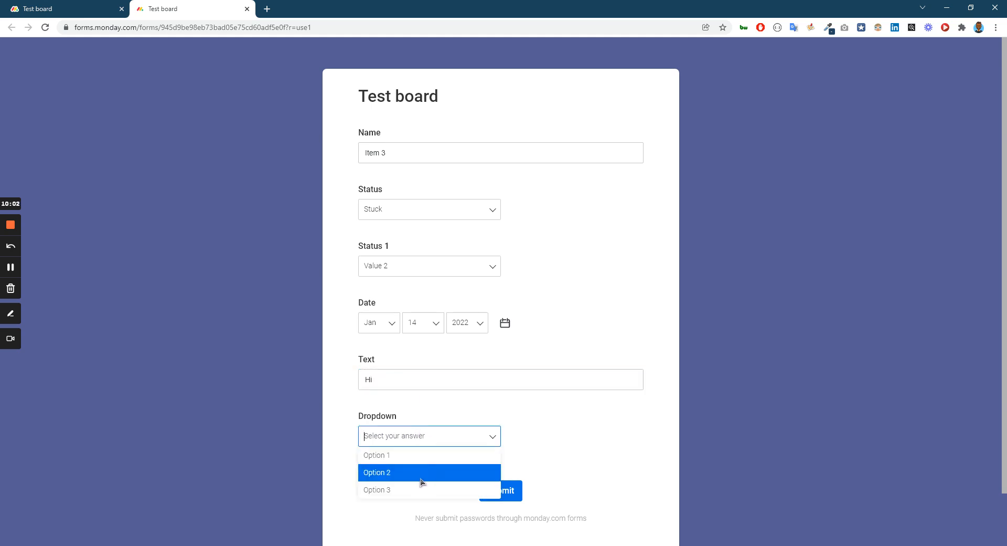
click(435, 455)
click(472, 438)
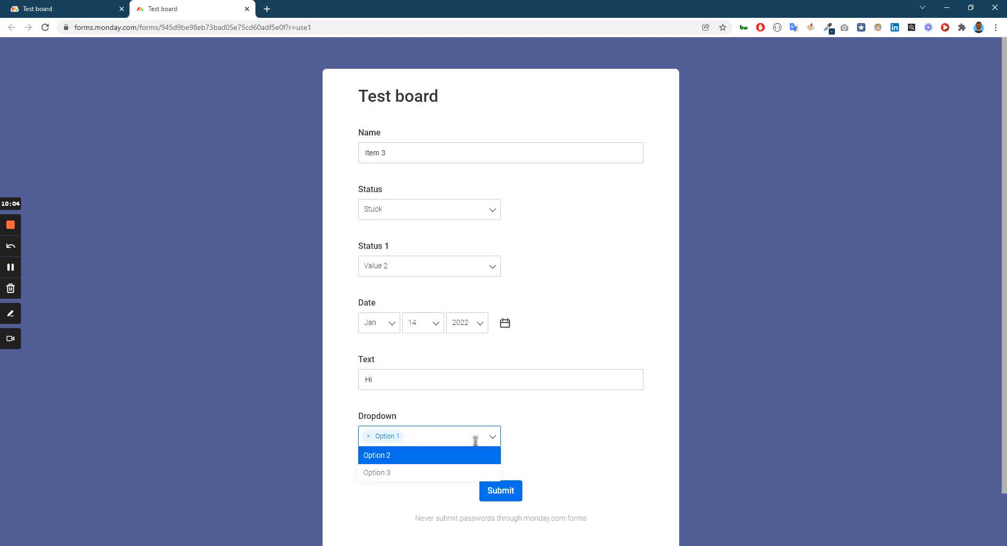
click(443, 460)
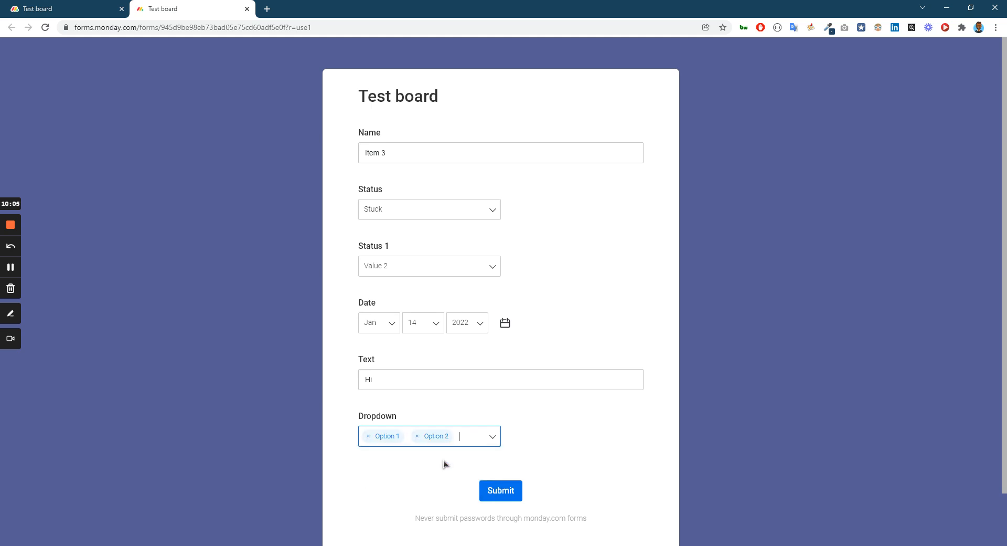
click(501, 491)
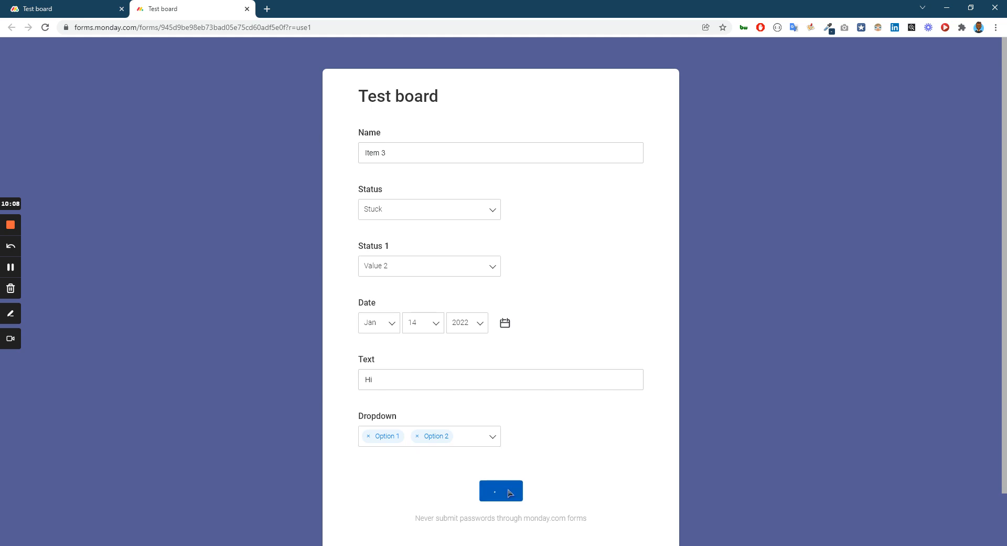
key(ctrl+1)
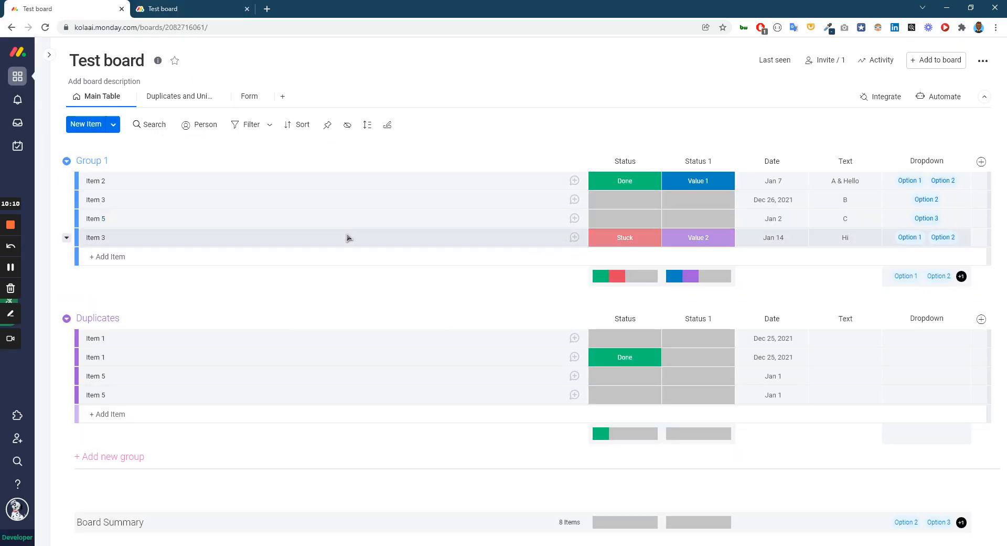